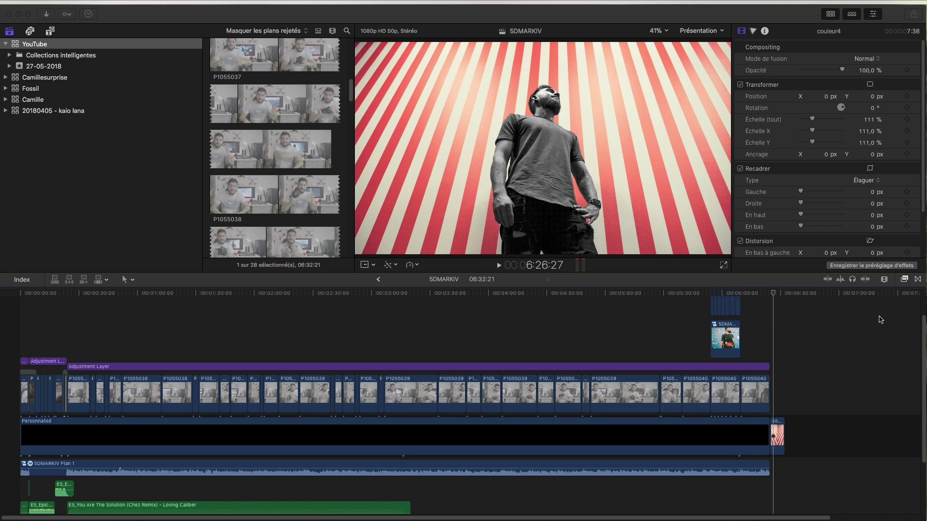
# Step: Open the effects browser and look through the Couleur, Custom and Distorsion video effect categories
pyautogui.click(903, 285)
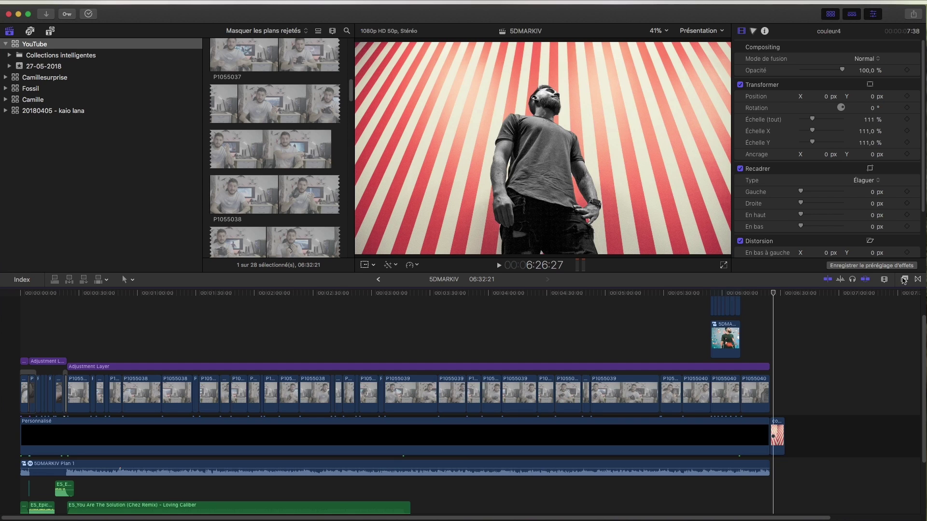
pyautogui.click(905, 280)
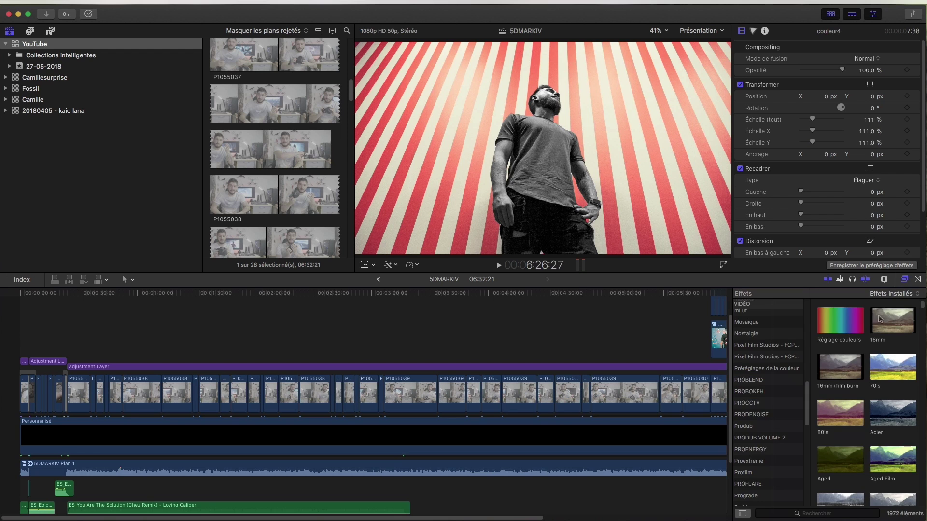
pyautogui.scroll(10, 777, 379)
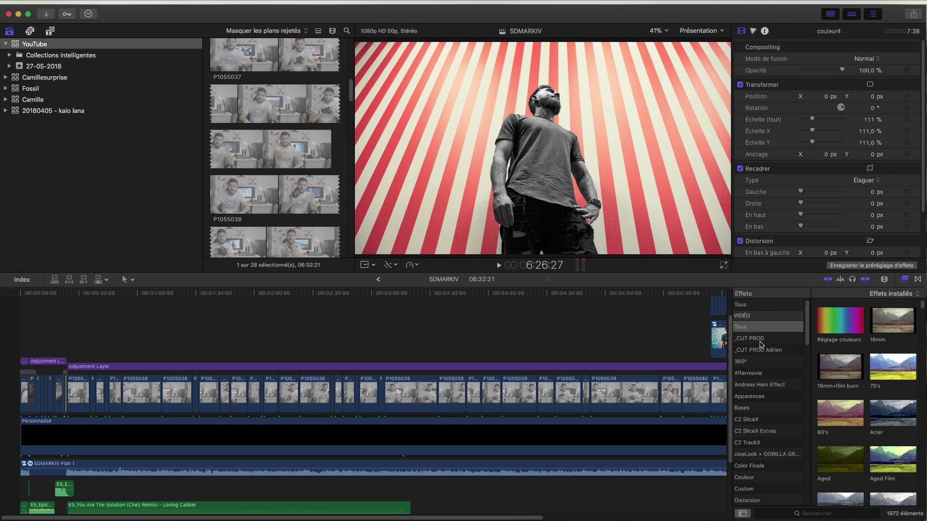
pyautogui.scroll(-1, 761, 415)
pyautogui.scroll(-5, 762, 412)
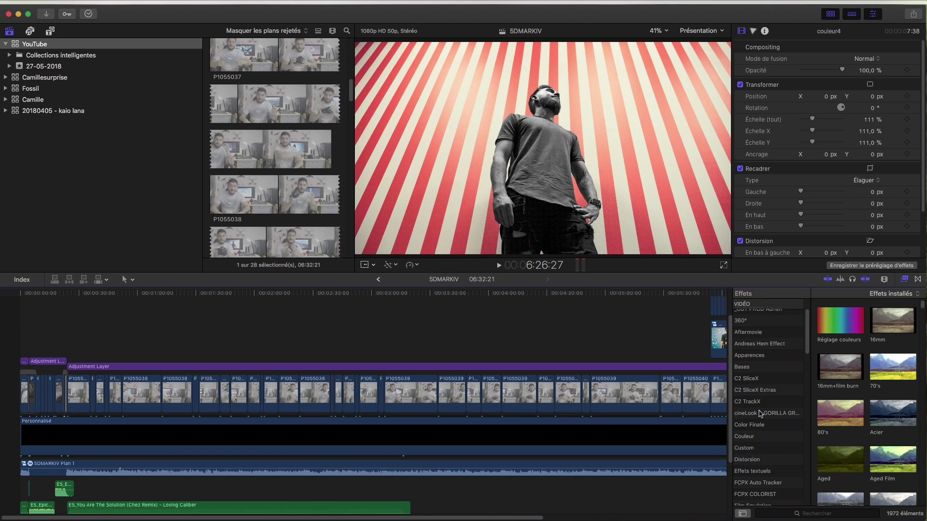
pyautogui.click(757, 429)
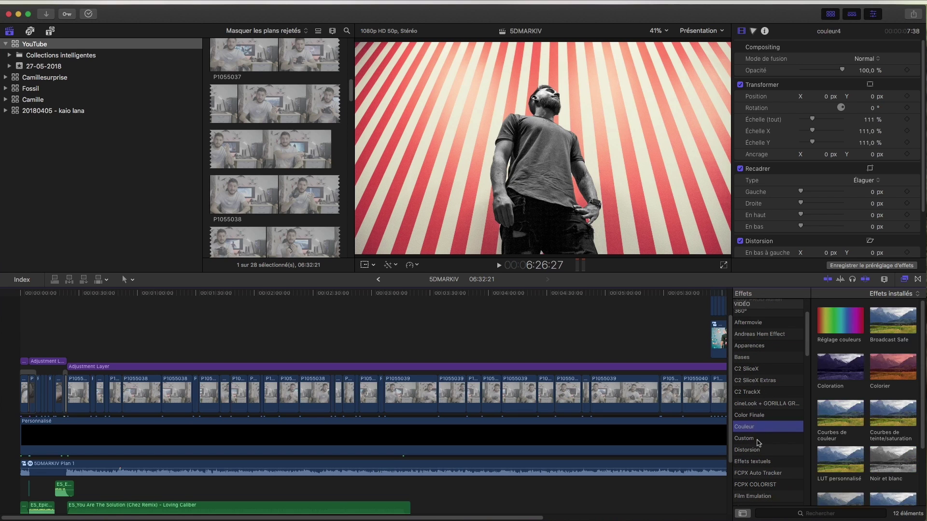
pyautogui.click(757, 438)
pyautogui.click(759, 449)
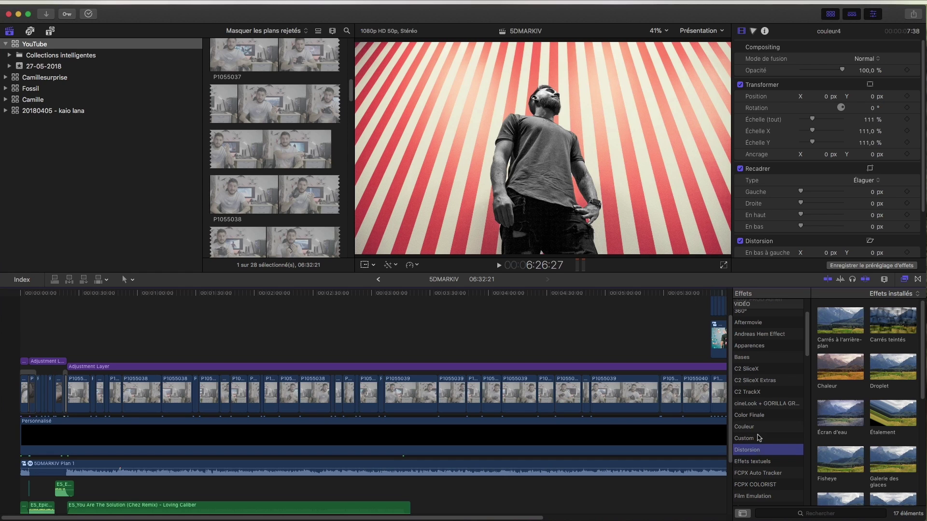
# Step: Display the Magic Bullet Suite effects, preview Denoiser III and place the playhead at 5:05:09 in the timeline
pyautogui.scroll(-5, 760, 448)
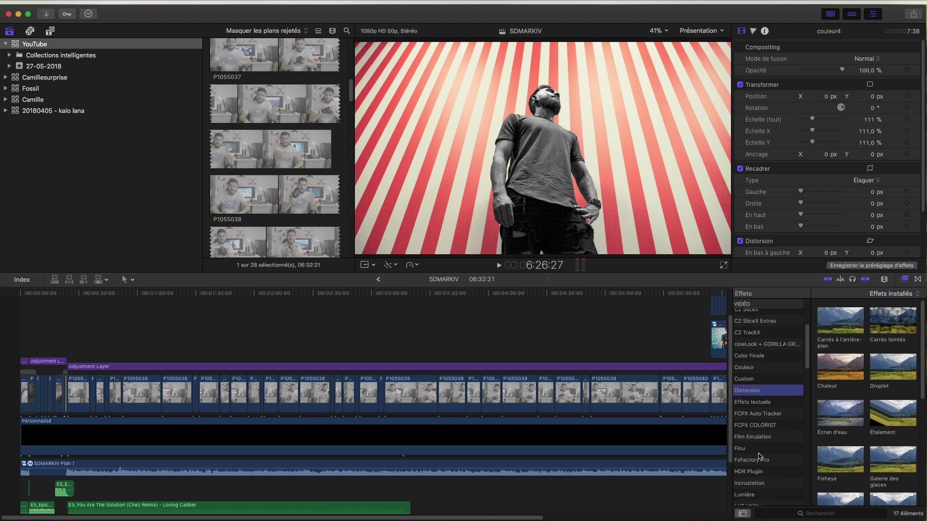
pyautogui.scroll(-3, 760, 448)
pyautogui.click(764, 481)
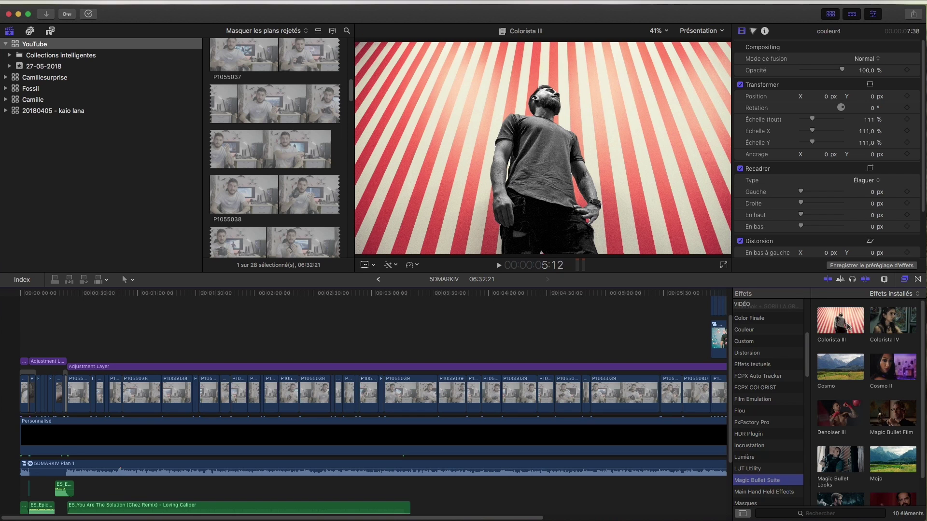
pyautogui.click(614, 337)
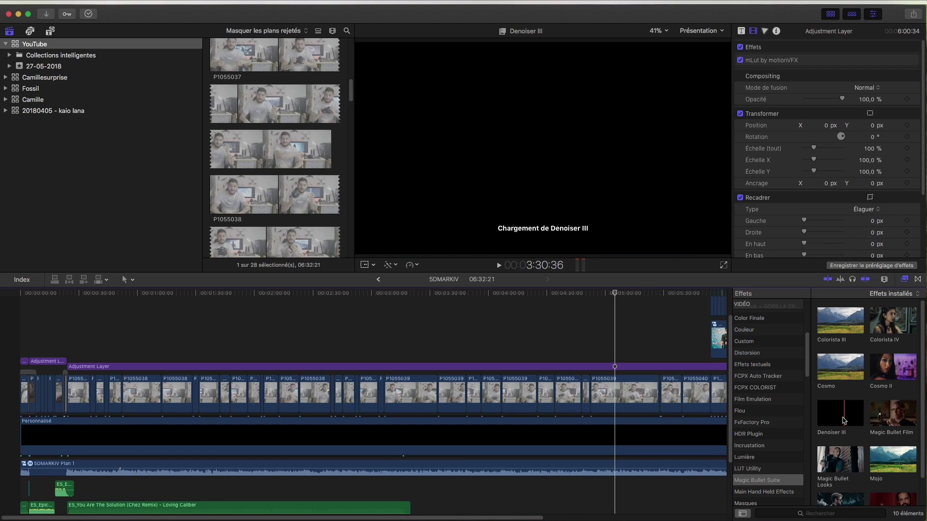
pyautogui.scroll(-2, 844, 421)
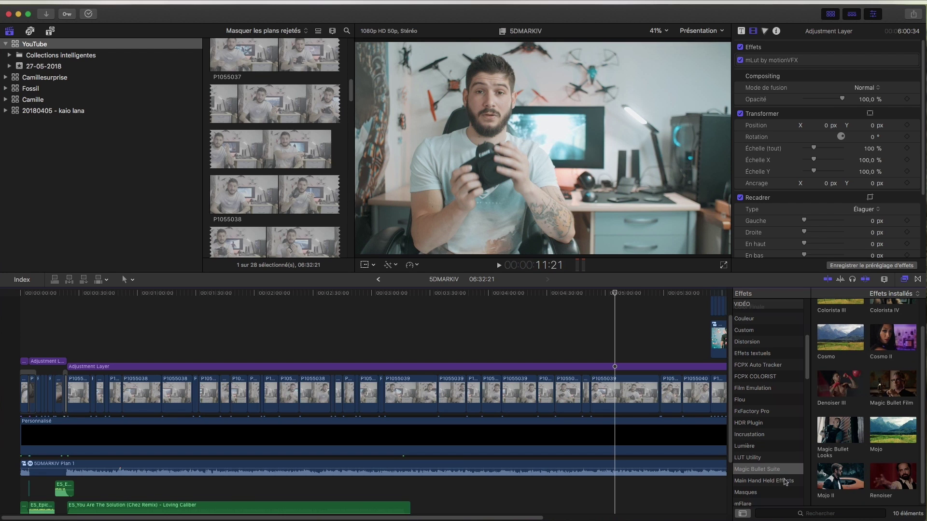
# Step: Display the mLooks effects, select the P1055039 clip at the playhead and preview the Basic Warm look on it
pyautogui.scroll(-3, 772, 478)
pyautogui.click(766, 466)
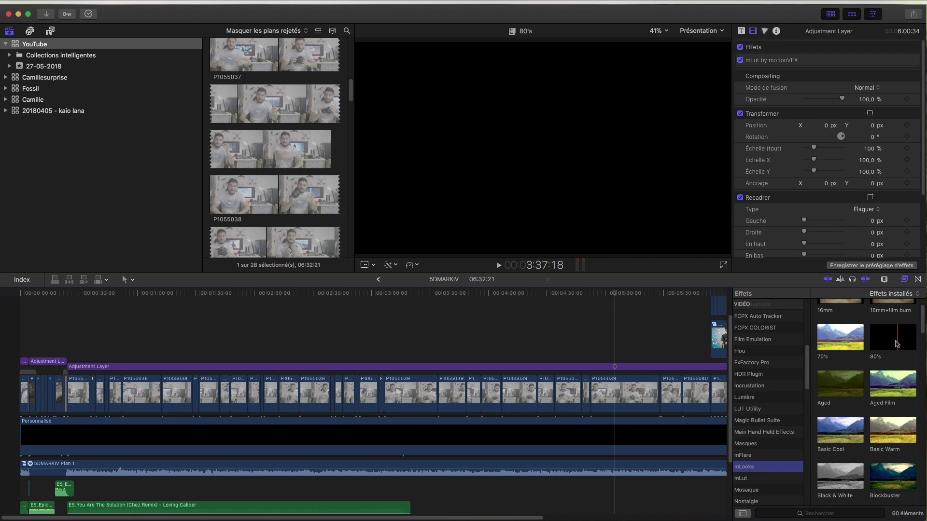
pyautogui.click(622, 309)
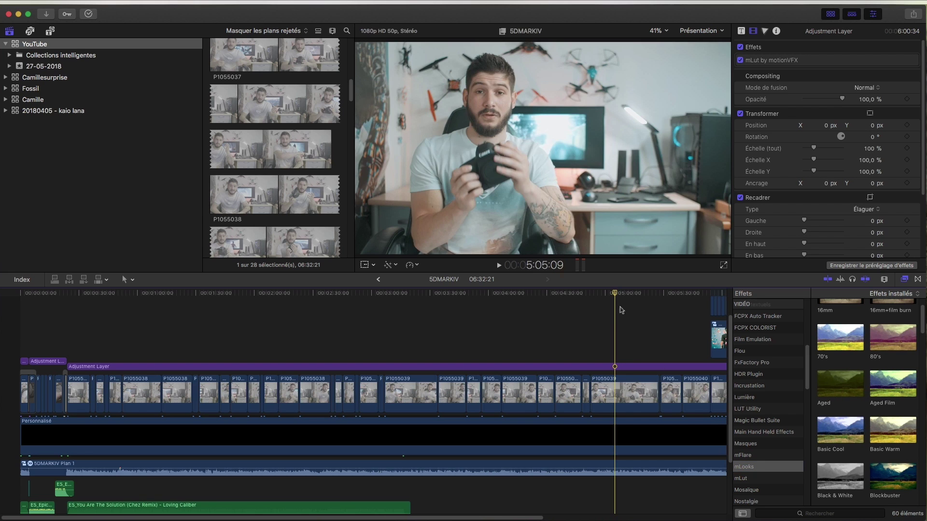
pyautogui.click(618, 396)
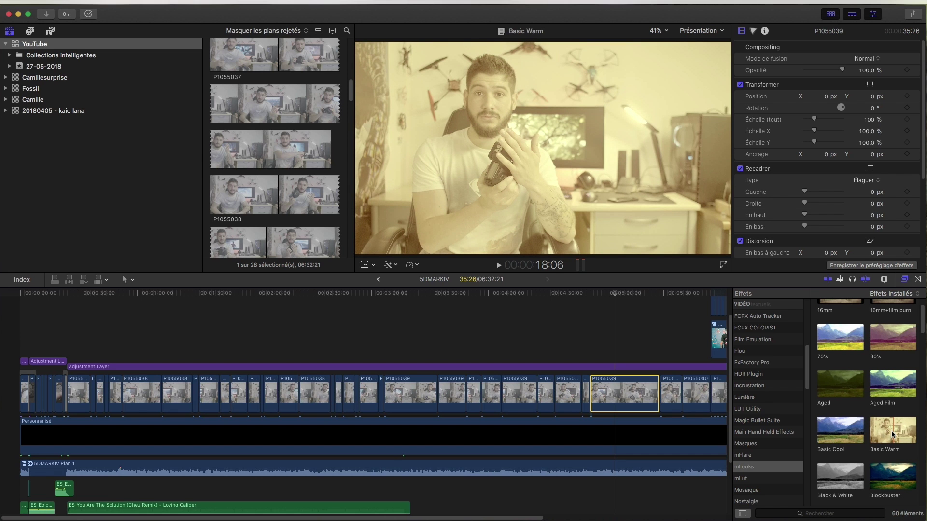
pyautogui.scroll(-3, 767, 473)
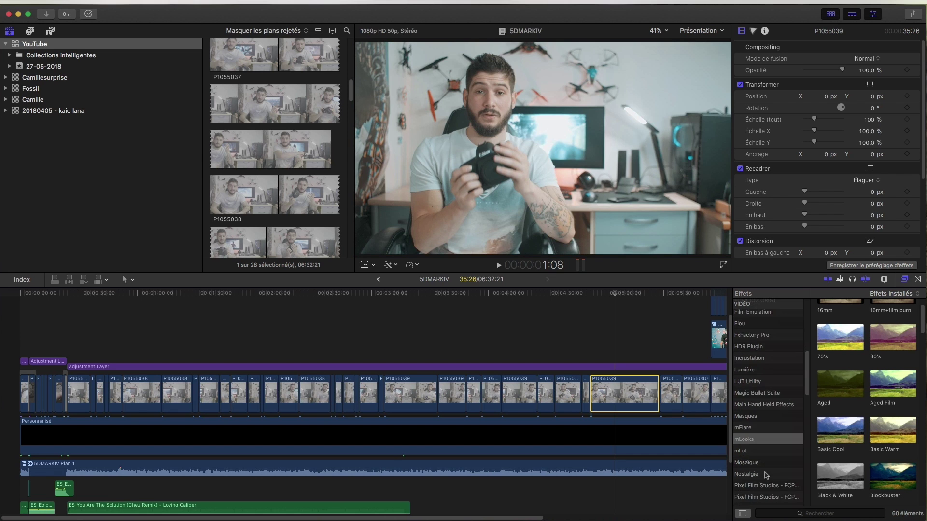
pyautogui.scroll(-1, 767, 476)
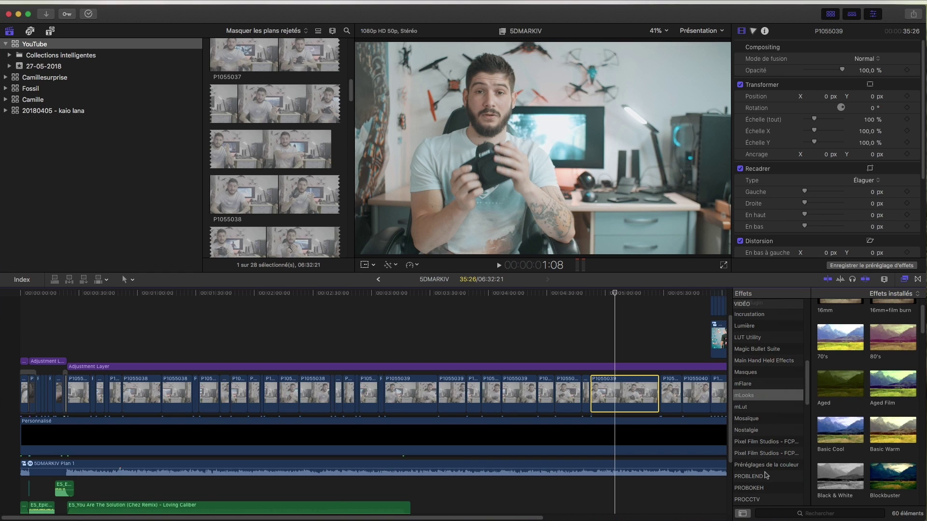
pyautogui.scroll(3, 766, 476)
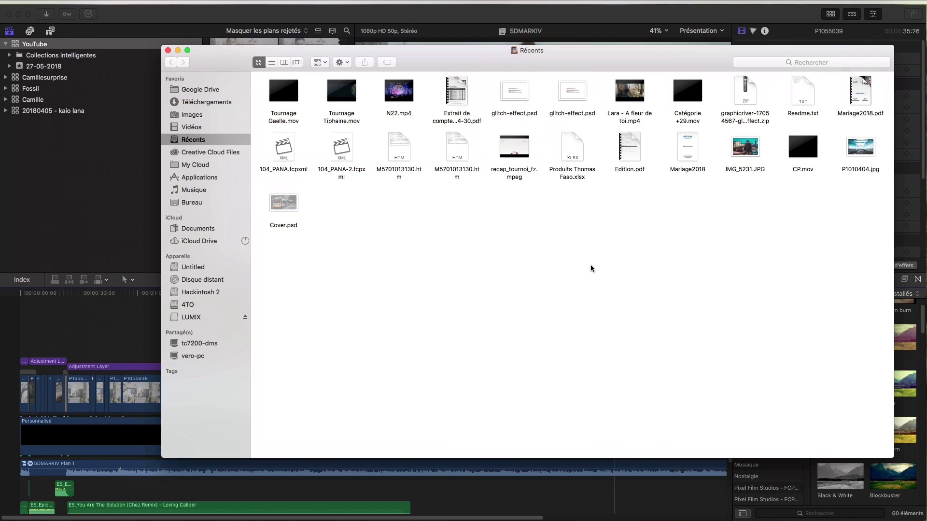
# Step: In Finder, open the Effects folder inside Motion Templates, look through the installed effect folders and close the window
pyautogui.click(199, 266)
pyautogui.click(202, 140)
pyautogui.click(201, 116)
pyautogui.click(192, 127)
pyautogui.moveTo(220, 51); pyautogui.dragTo(174, 51)
pyautogui.doubleClick(256, 127)
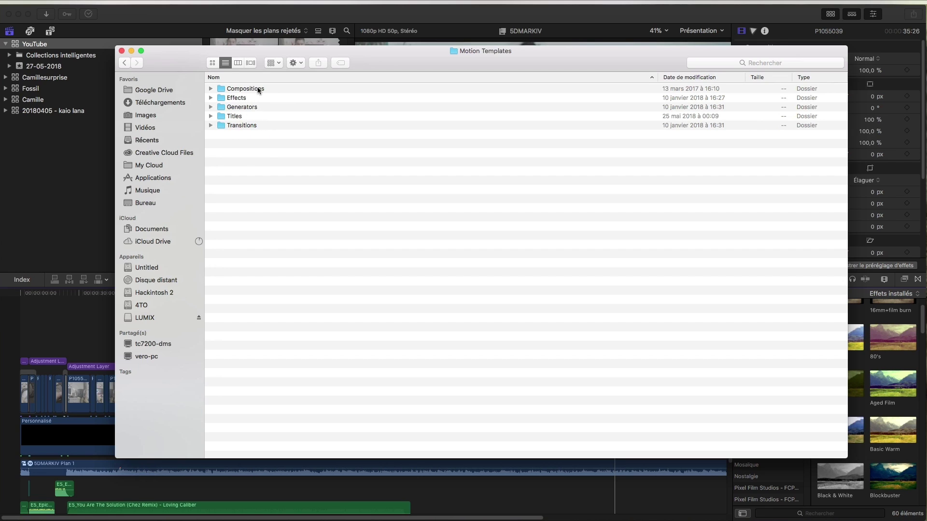
pyautogui.doubleClick(248, 99)
pyautogui.scroll(-2, 298, 274)
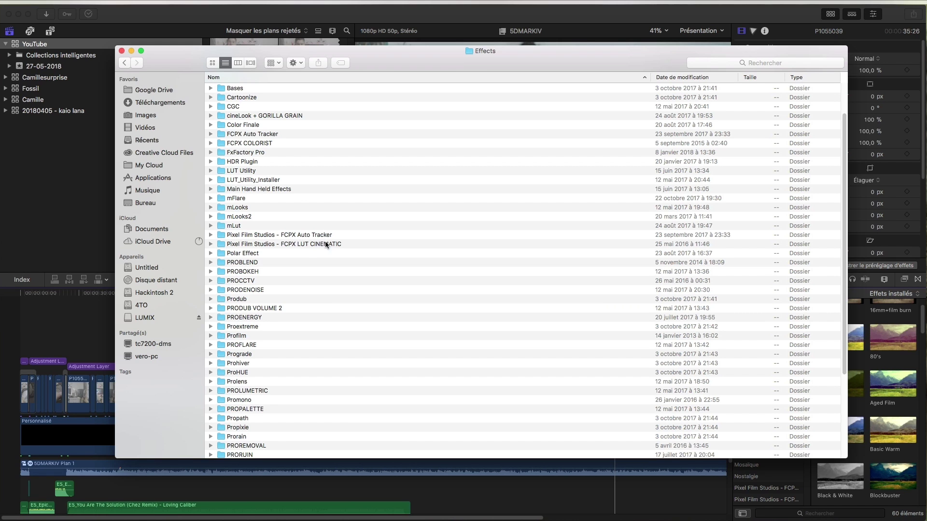
pyautogui.click(122, 51)
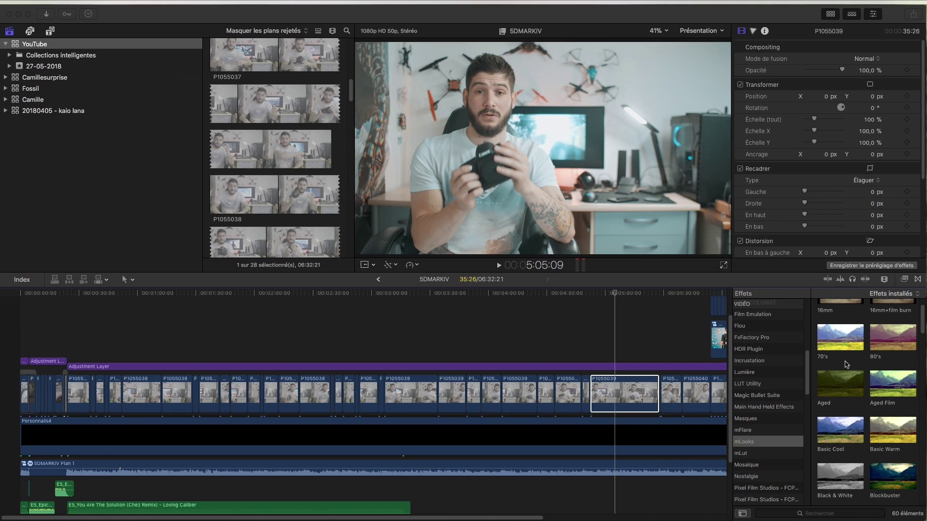
# Step: Open the transitions browser and preview transitions from the Dissolutions and INK Transitions categories
pyautogui.scroll(-5, 788, 400)
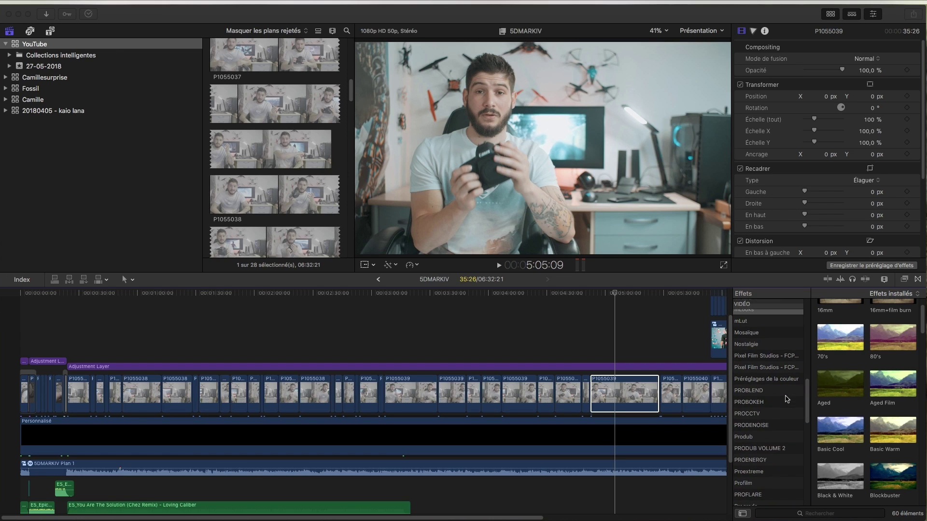
pyautogui.click(917, 280)
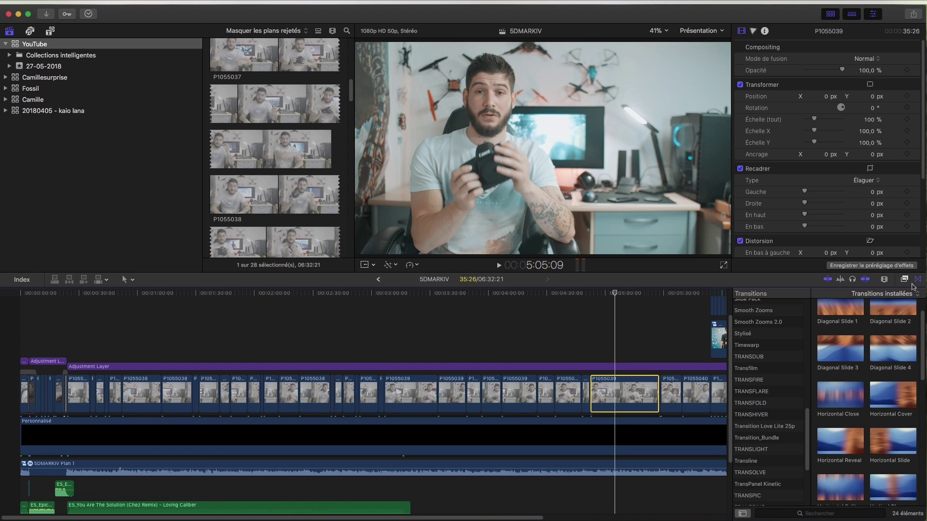
pyautogui.scroll(10, 799, 378)
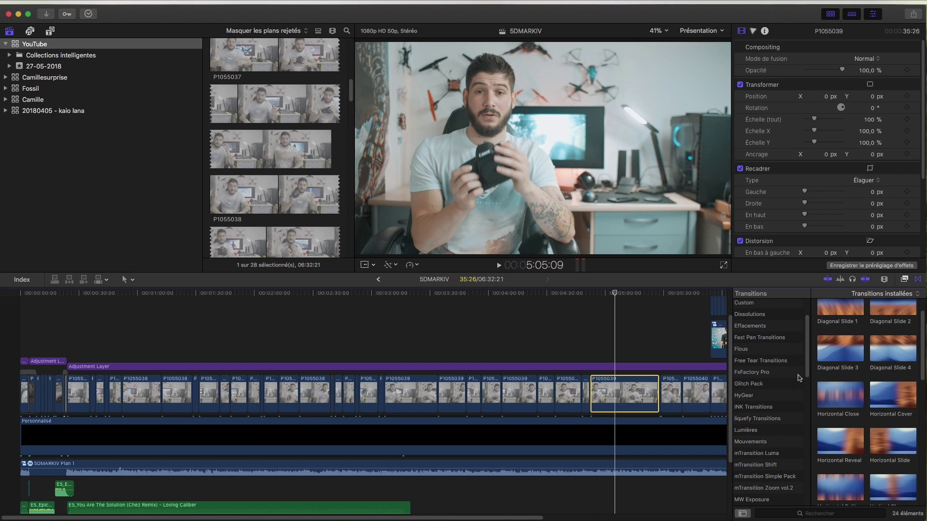
pyautogui.click(763, 319)
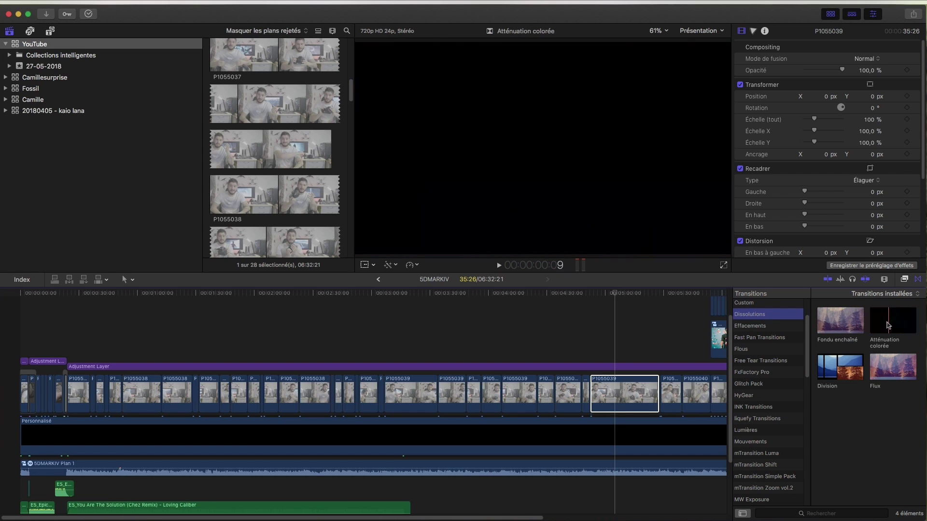
pyautogui.click(760, 407)
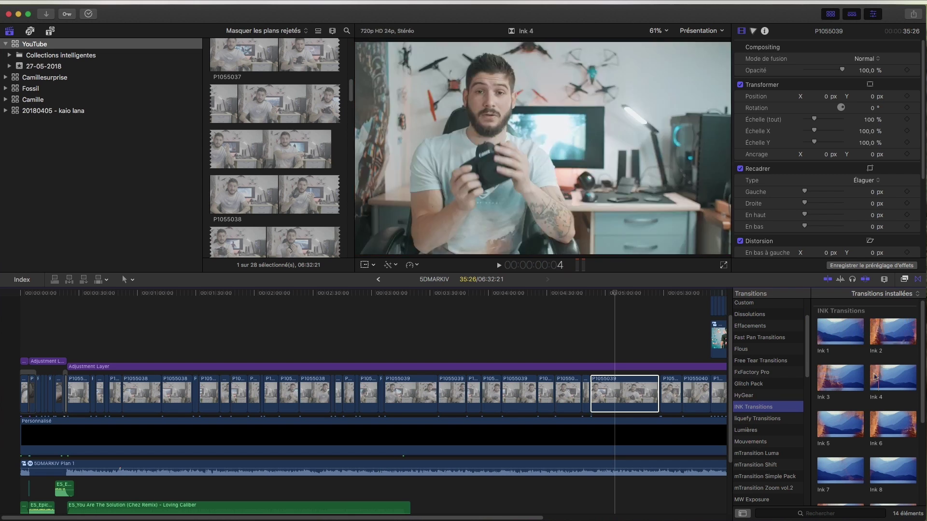
# Step: Look at the mTransition Zoom vol.2 transitions and preview the mTransition Luma transition
pyautogui.click(772, 486)
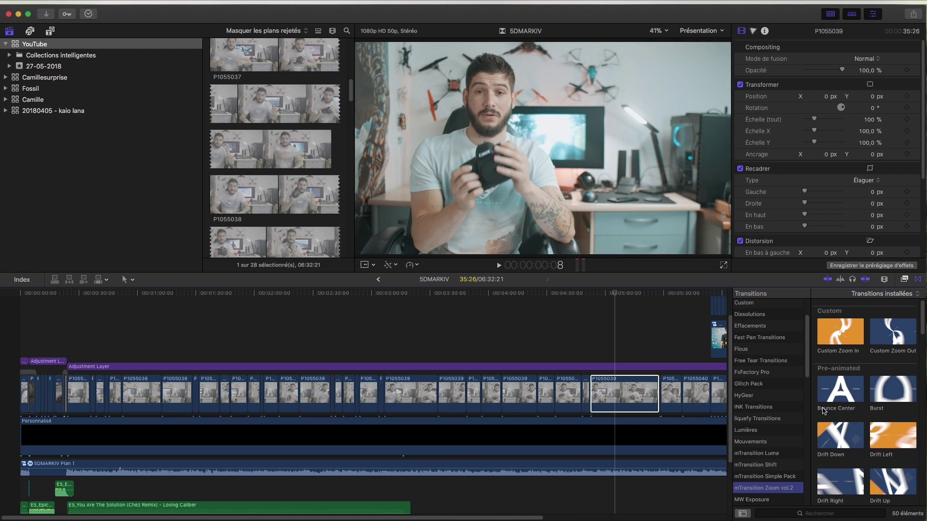
pyautogui.scroll(-2, 771, 454)
pyautogui.click(772, 416)
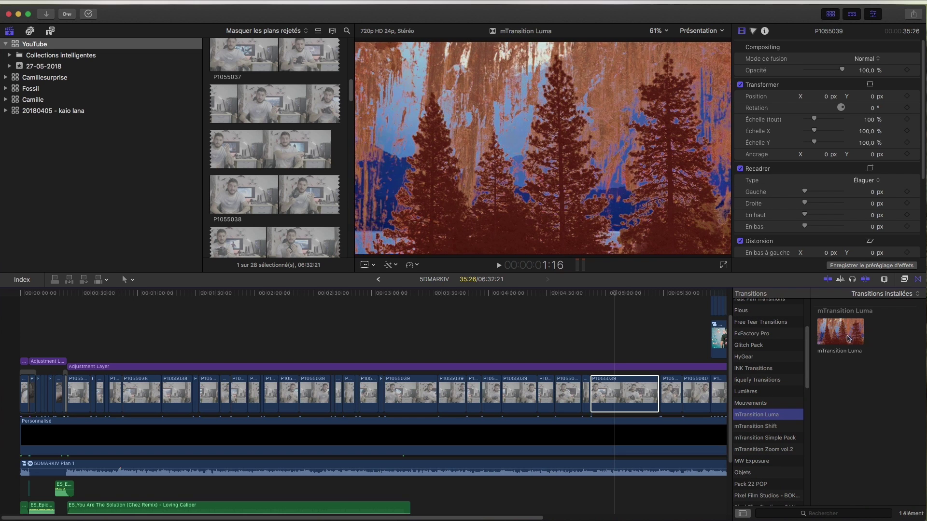
pyautogui.scroll(-5, 757, 429)
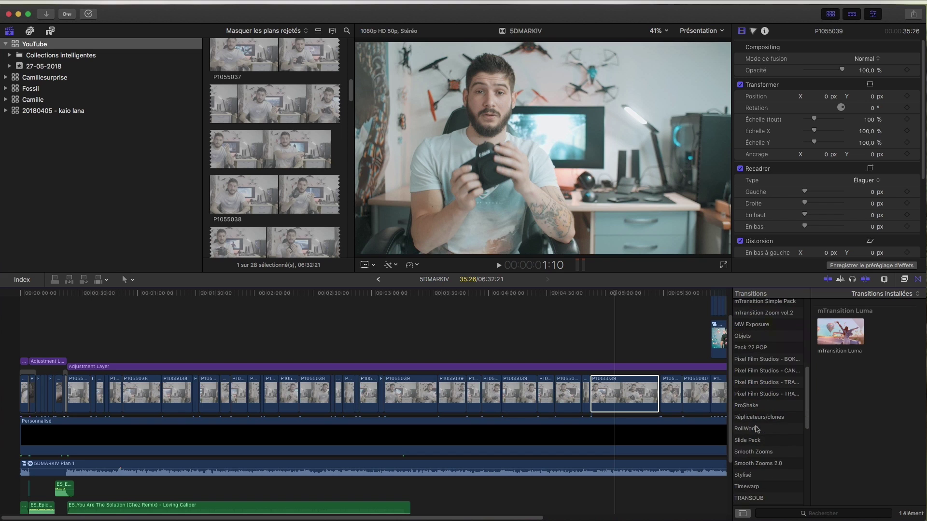
# Step: Look through the TRANSFOLD, Whip Pans, TRANSLIGHT and Transfilm transition categories
pyautogui.scroll(-2, 757, 429)
pyautogui.click(761, 491)
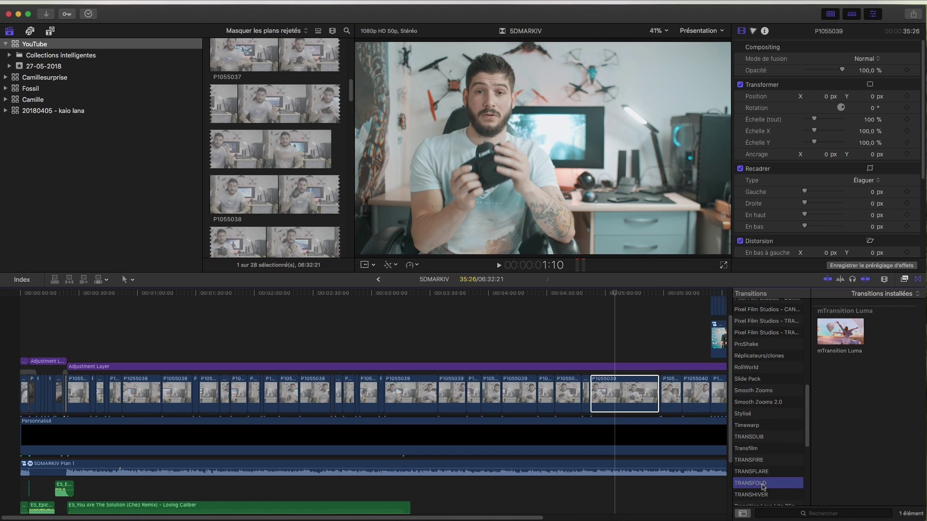
pyautogui.scroll(-7, 762, 477)
pyautogui.click(765, 499)
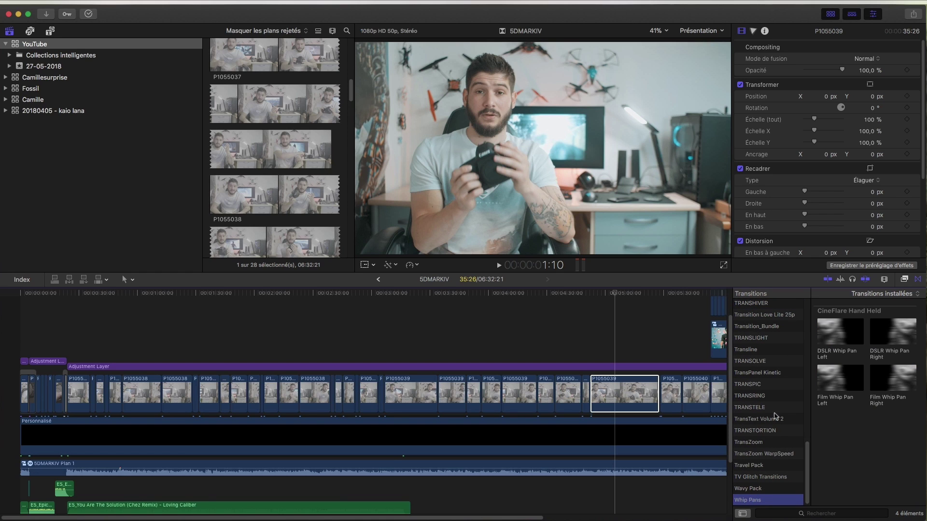
pyautogui.click(768, 339)
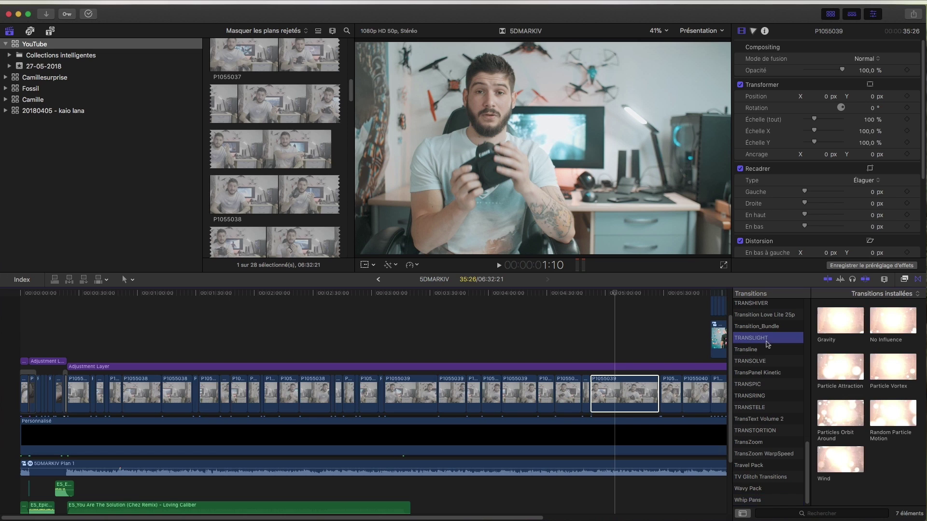
pyautogui.scroll(5, 758, 402)
pyautogui.click(765, 362)
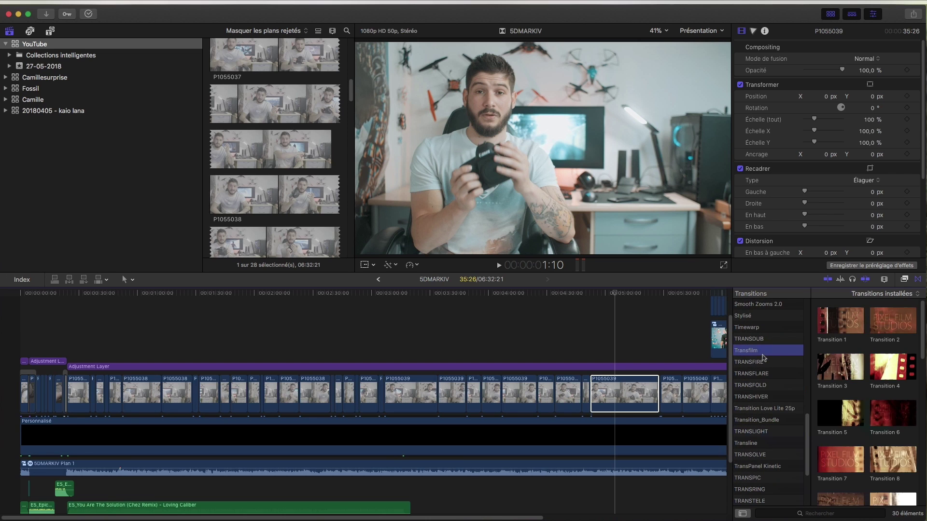
# Step: Display the Slide Pack transitions and the Smooth Zooms transitions
pyautogui.scroll(4, 770, 350)
pyautogui.click(753, 381)
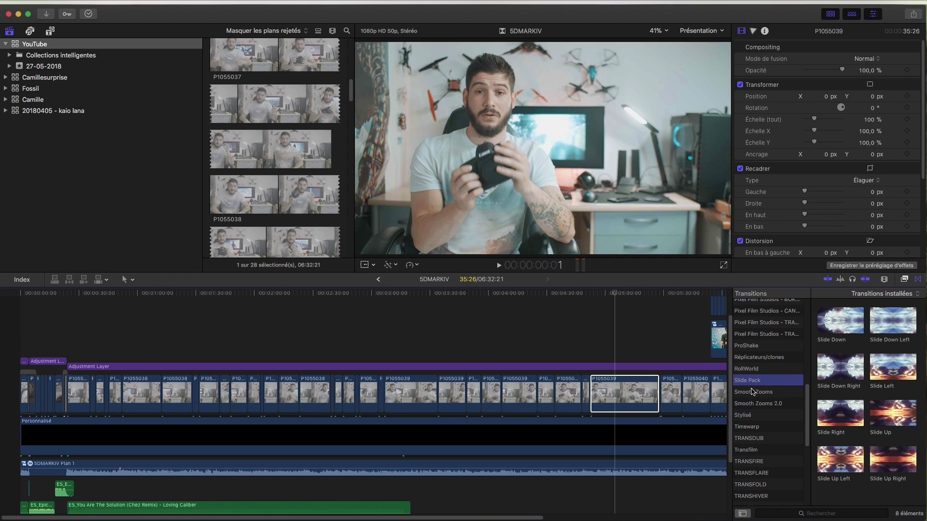
pyautogui.click(751, 391)
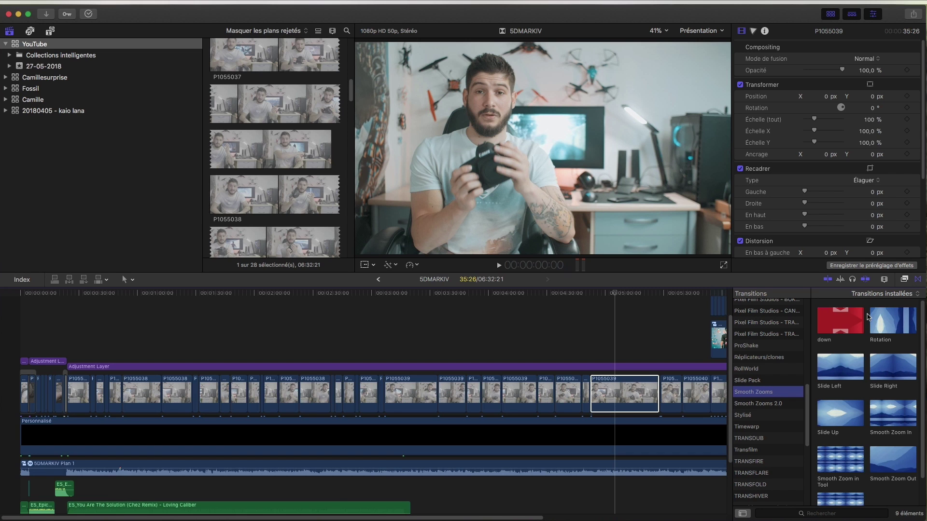
# Step: Apply the Smooth Zooms Rotation transition to the cut between the two P1055039 clips near 4:52 and play it back
pyautogui.hscroll(5, 397, 512)
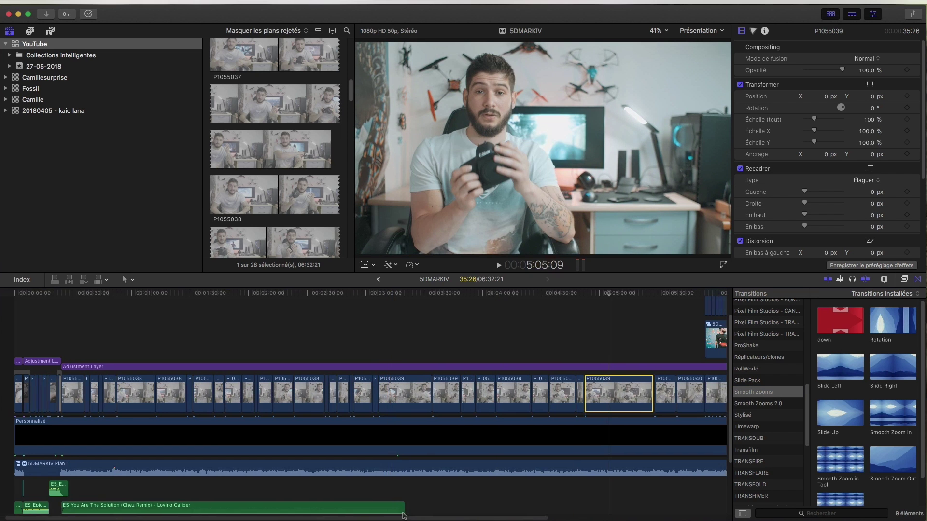
pyautogui.press('z')
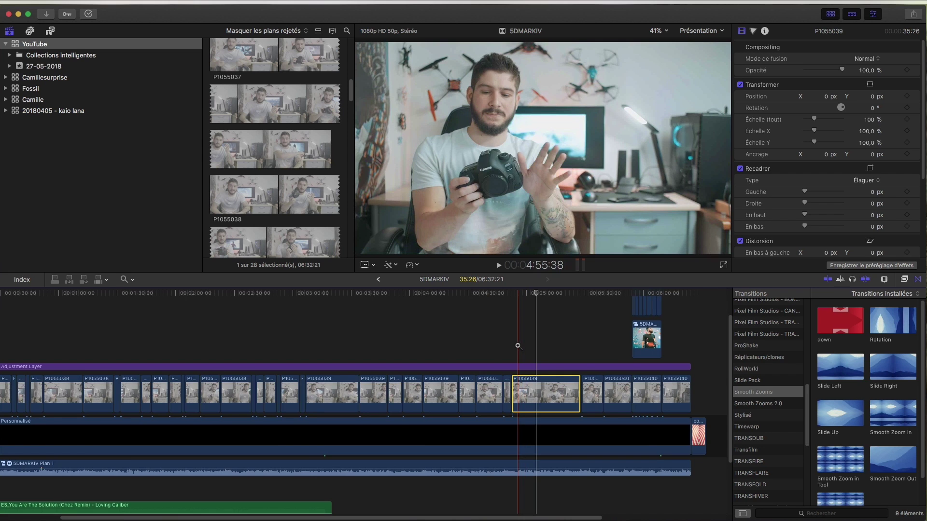
pyautogui.click(507, 352)
pyautogui.click(497, 337)
pyautogui.click(494, 338)
pyautogui.press('a')
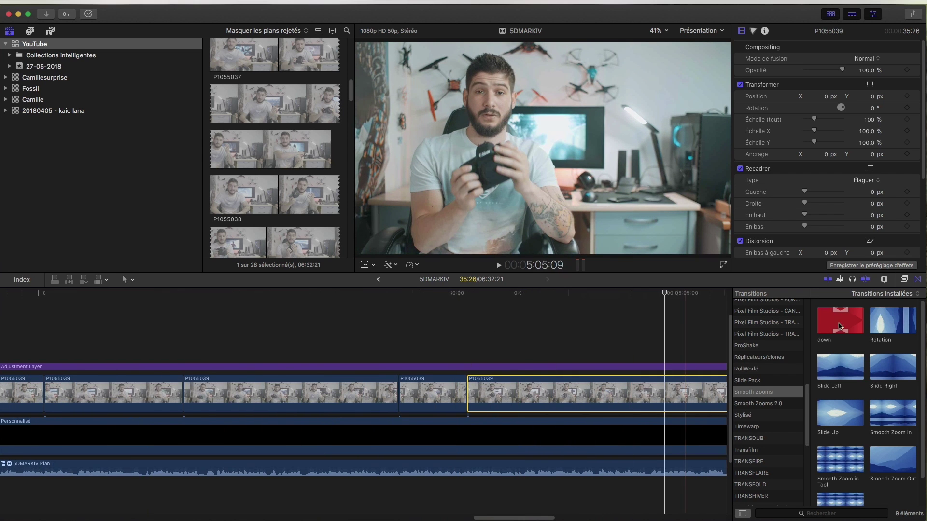
pyautogui.moveTo(893, 320); pyautogui.dragTo(469, 397)
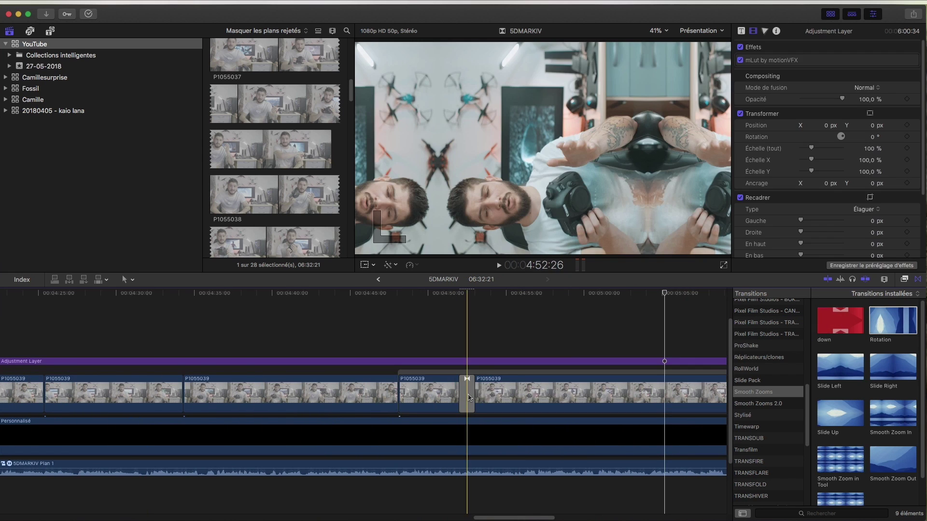
pyautogui.press('space')
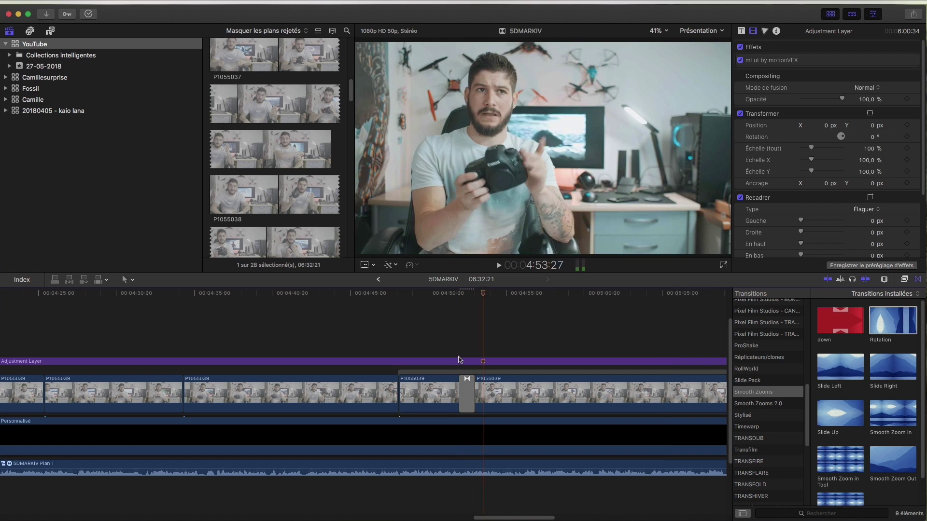
# Step: Inspect the Rotation transition's settings and look through its audio fade-in and fade-out type options
pyautogui.click(467, 386)
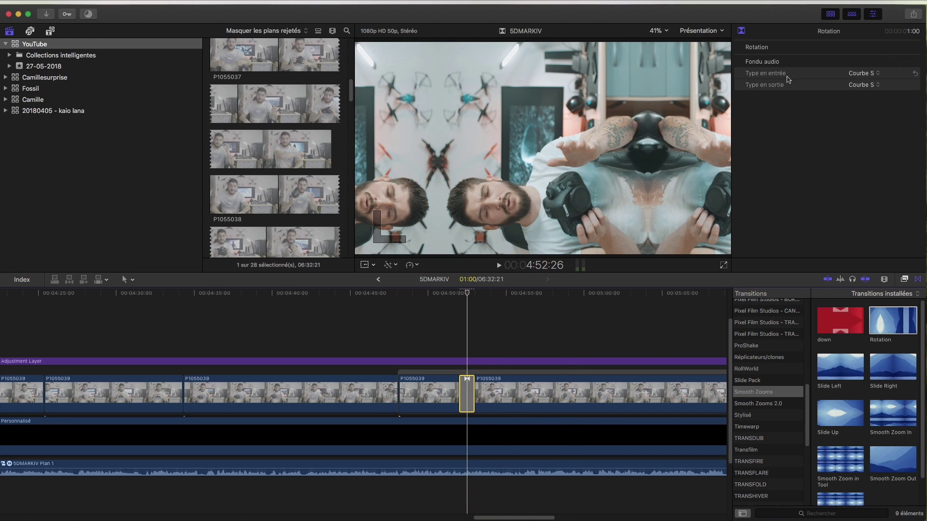
pyautogui.click(868, 73)
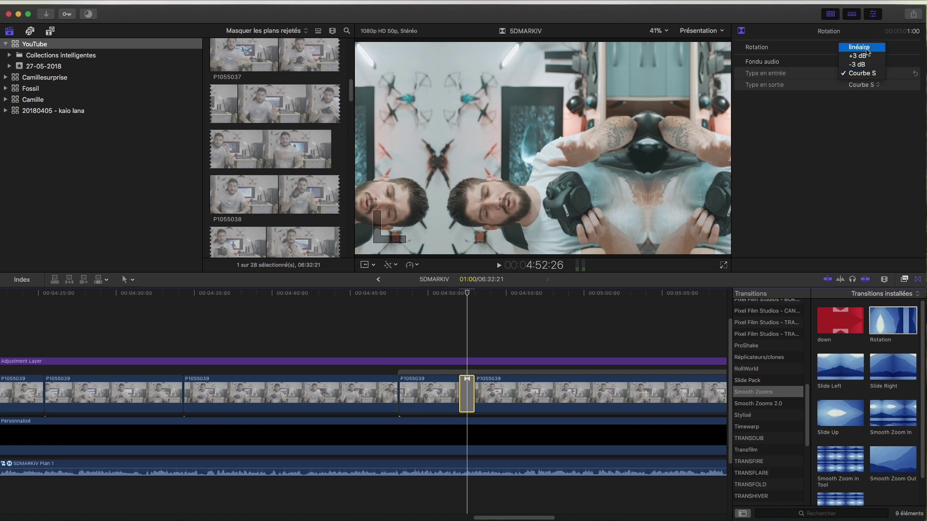
pyautogui.click(870, 88)
pyautogui.click(870, 88)
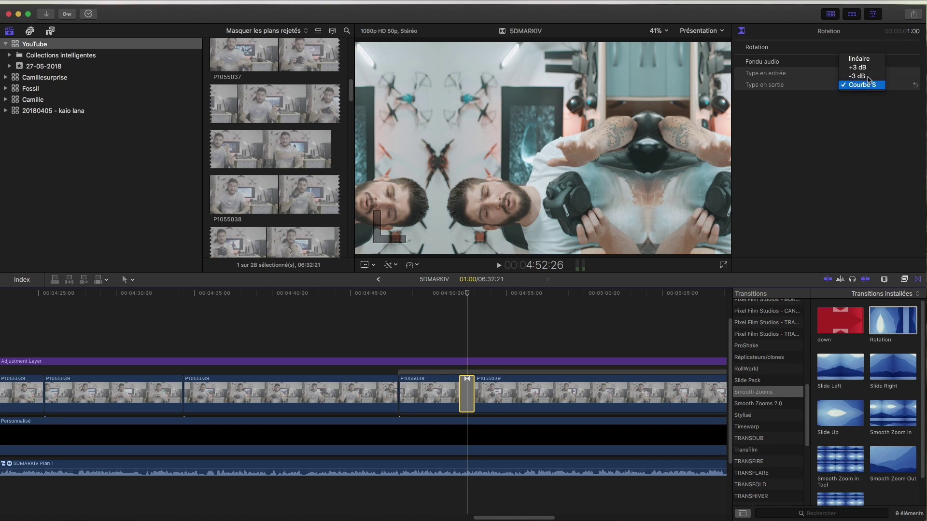
pyautogui.click(863, 82)
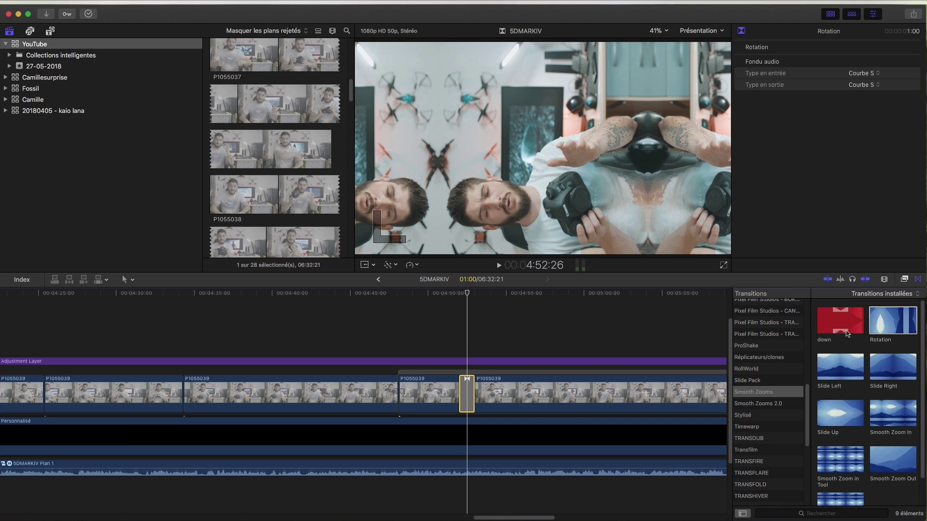
# Step: Replace the Rotation transition with Custom Zoom In from mTransition Zoom vol.2 and play back the result
pyautogui.write('2')
pyautogui.scroll(5, 781, 352)
pyautogui.click(782, 360)
pyautogui.moveTo(843, 335); pyautogui.dragTo(468, 389)
pyautogui.click(464, 348)
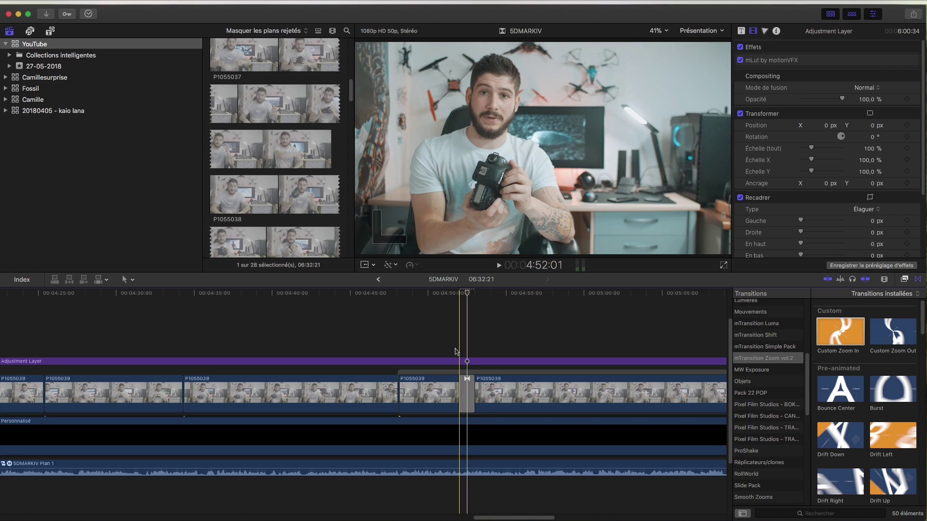
pyautogui.press('space')
pyautogui.press('space')
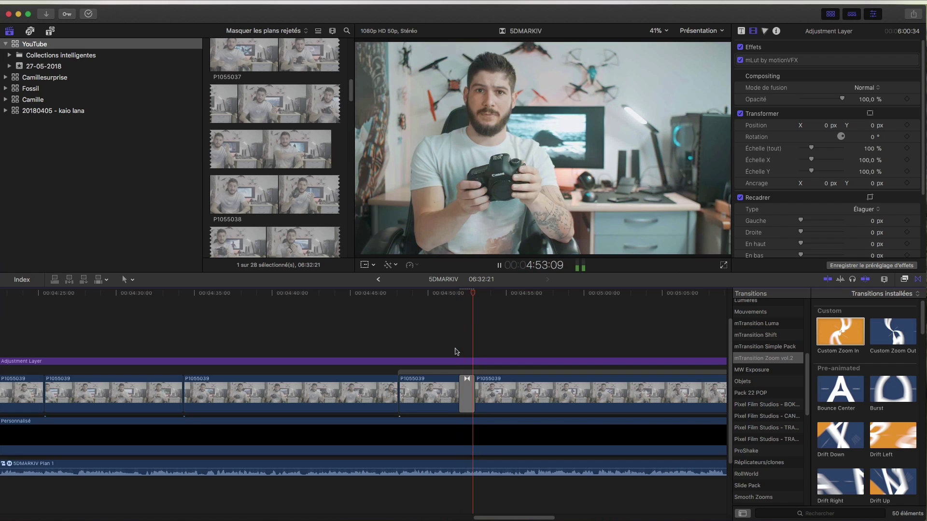
# Step: Disable distortions on the Custom Zoom In transition, move its center to about X -0.25, Y 0.16, and play it back
pyautogui.click(466, 393)
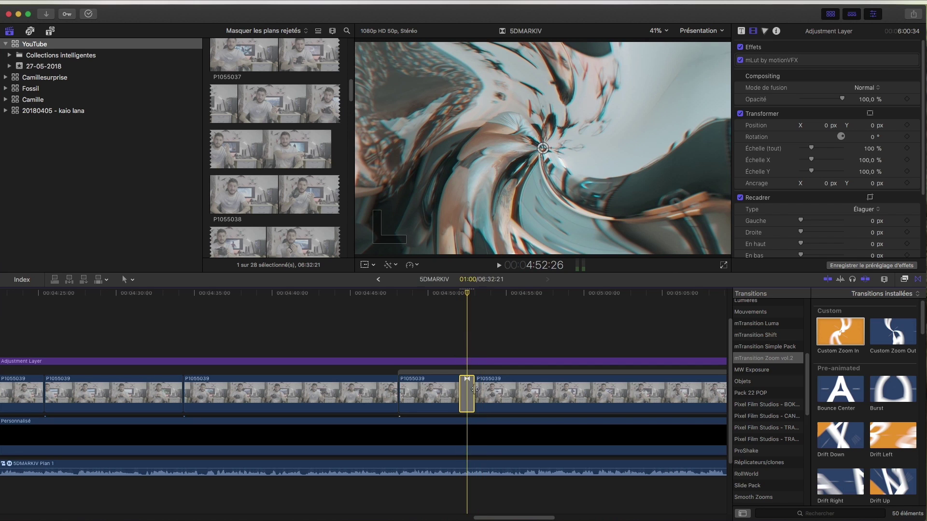
pyautogui.click(870, 106)
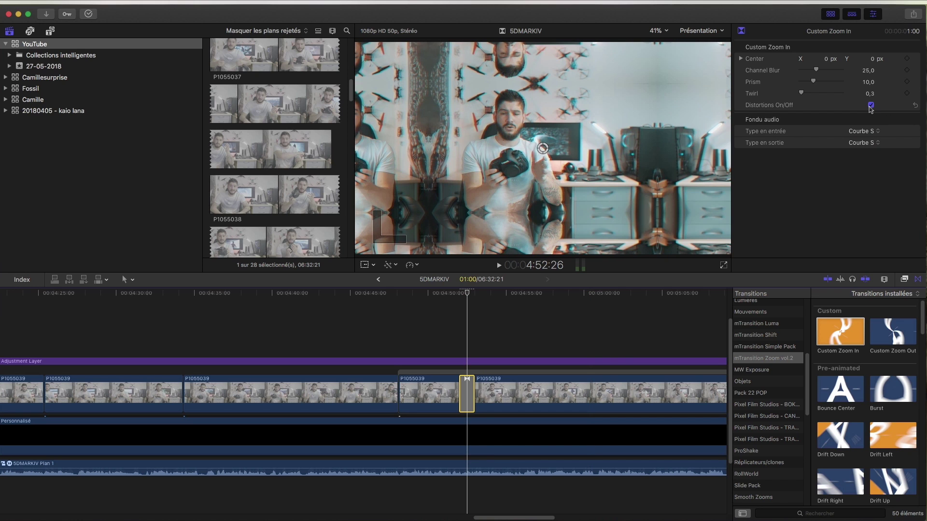
pyautogui.moveTo(542, 148); pyautogui.dragTo(489, 115)
pyautogui.press('space')
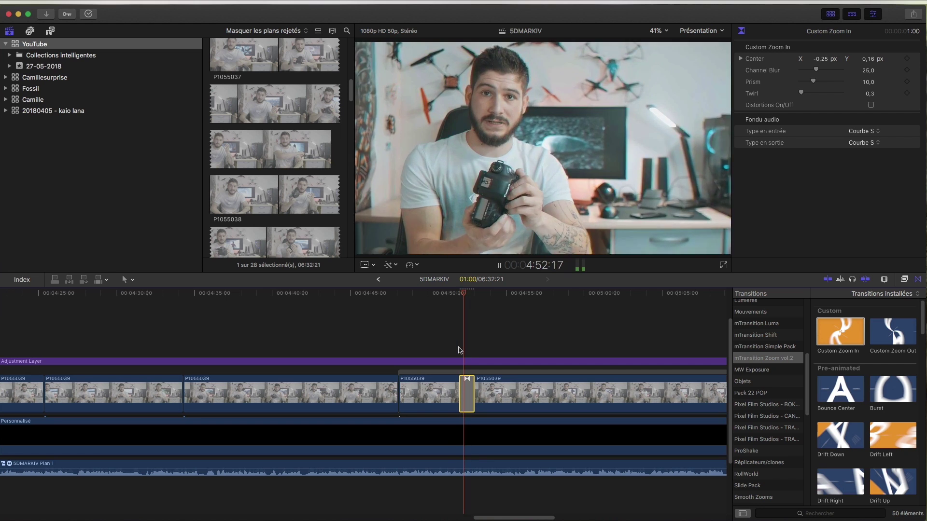
# Step: Set the transition's Prism to 32, increase its Channel Blur, and delete the transition from the cut
pyautogui.moveTo(836, 83); pyautogui.dragTo(842, 82)
pyautogui.press('space')
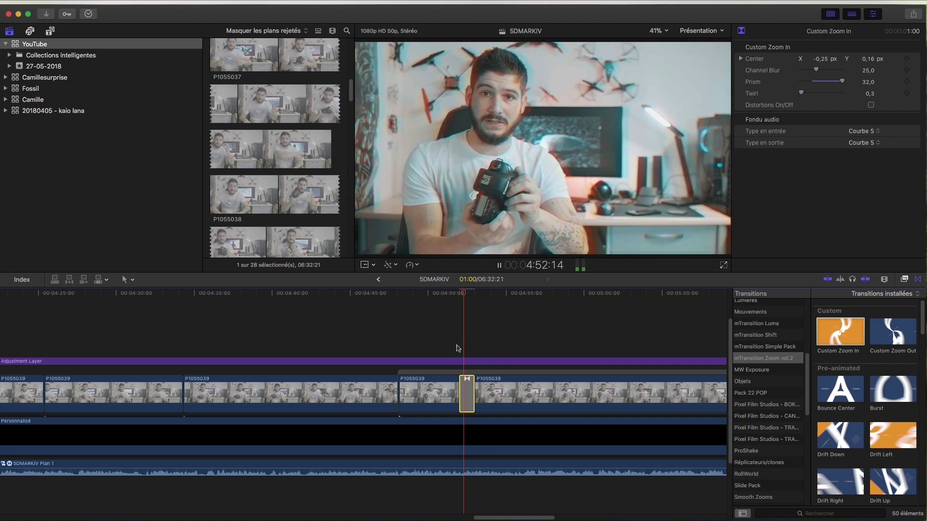
pyautogui.press('space')
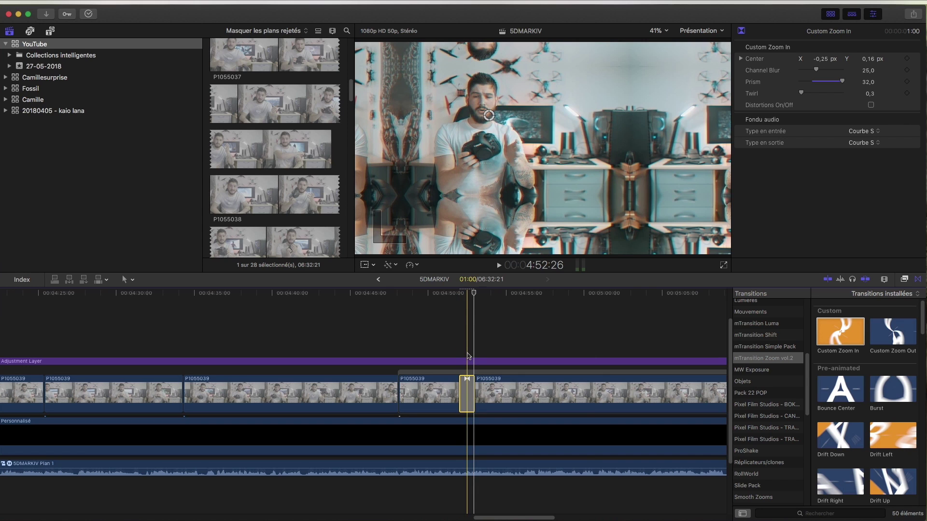
pyautogui.moveTo(816, 70); pyautogui.dragTo(831, 71)
pyautogui.press('Delete')
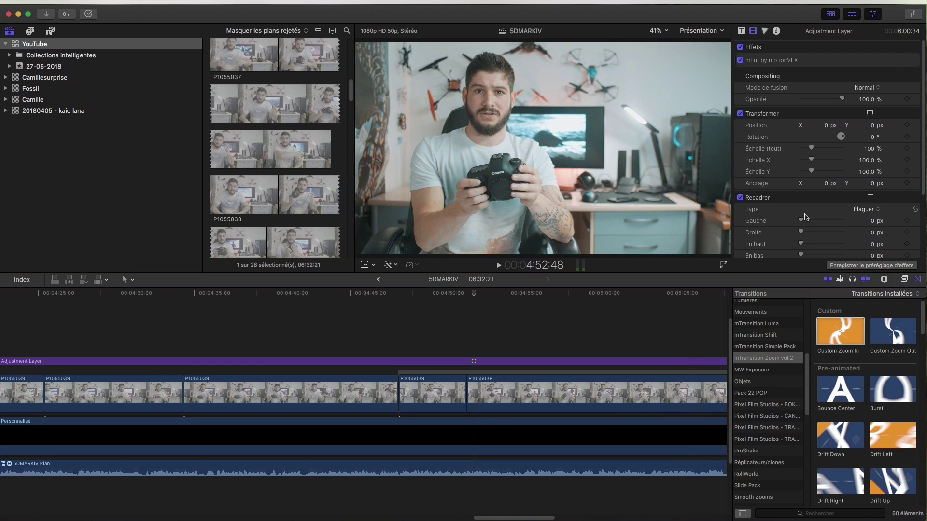
# Step: Apply the mLooks 16mm effect to the P1055039 clip after the 4:52 cut and preview it in playback
pyautogui.click(903, 279)
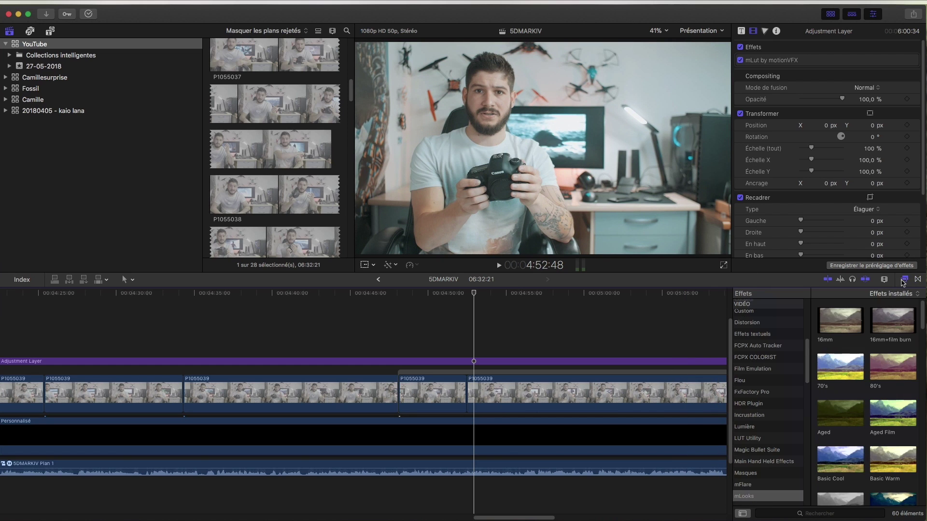
pyautogui.moveTo(850, 326); pyautogui.dragTo(598, 389)
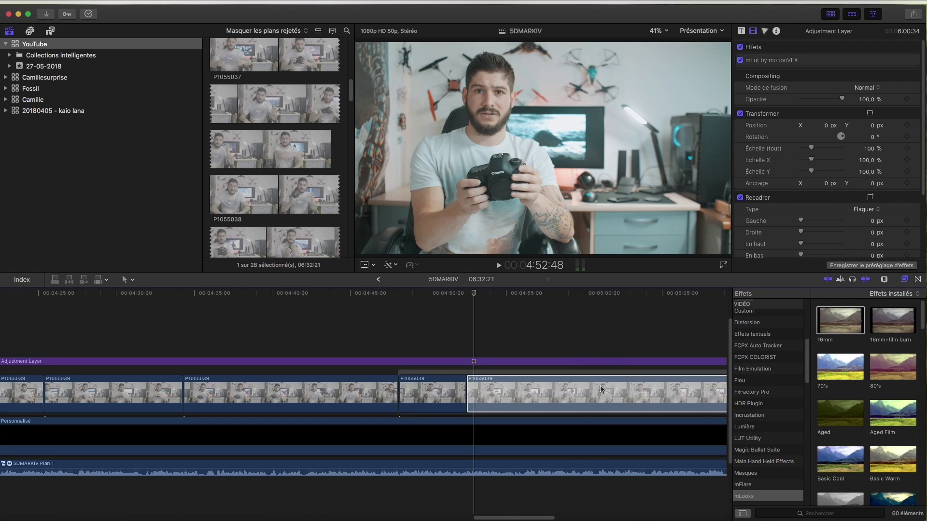
pyautogui.click(598, 336)
pyautogui.click(591, 391)
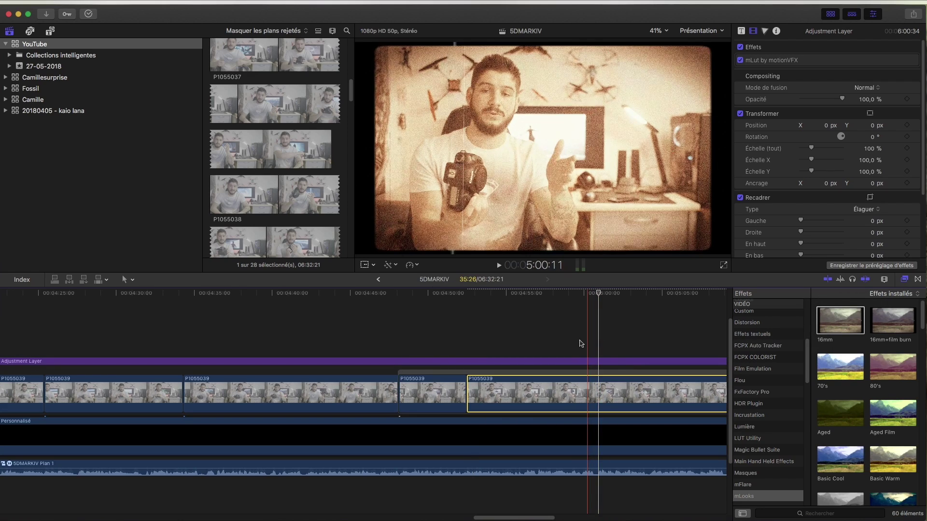
pyautogui.press('space')
pyautogui.press('space')
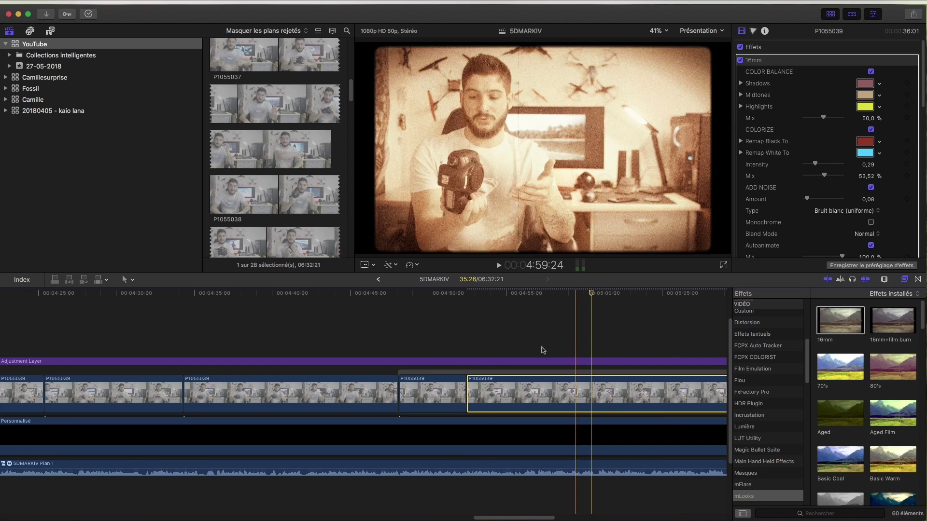
# Step: Compare the preceding untreated clip with the 16mm clip, and collapse and expand the effect's parameters
pyautogui.click(445, 379)
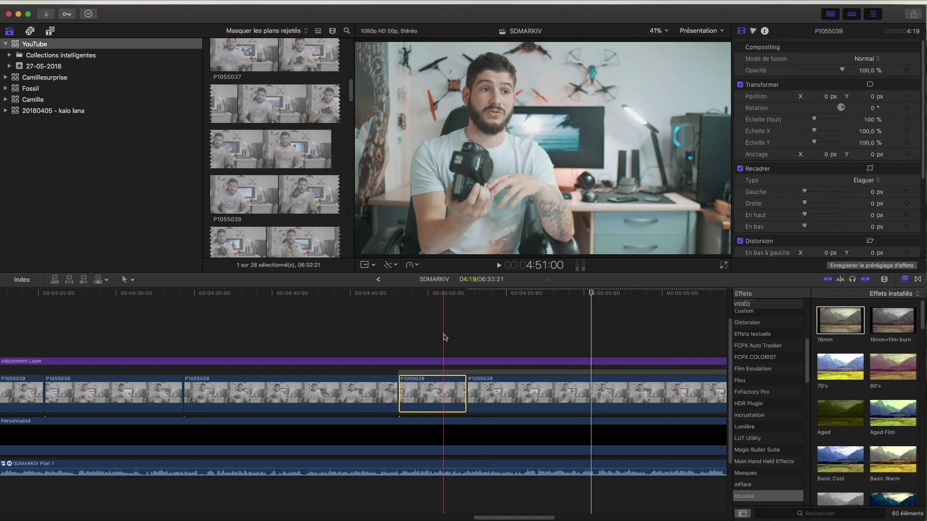
pyautogui.click(532, 390)
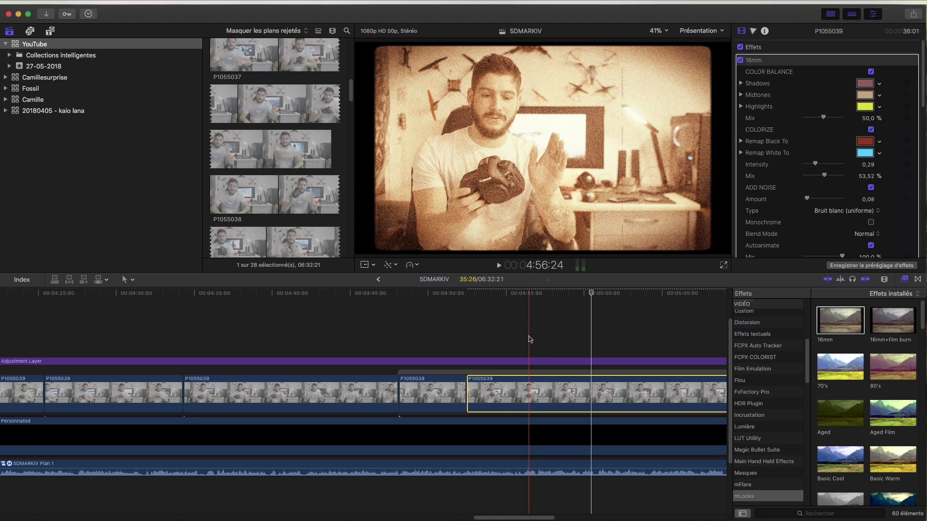
pyautogui.click(896, 49)
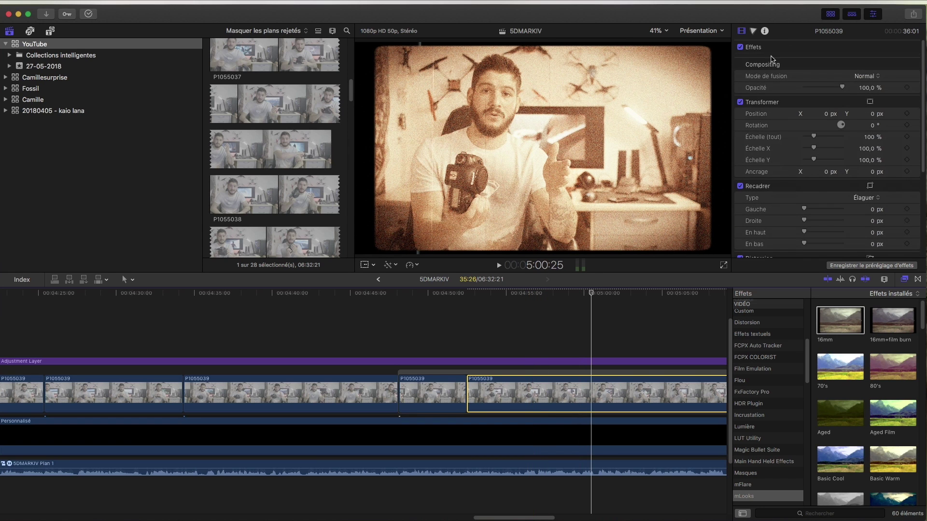
pyautogui.click(895, 48)
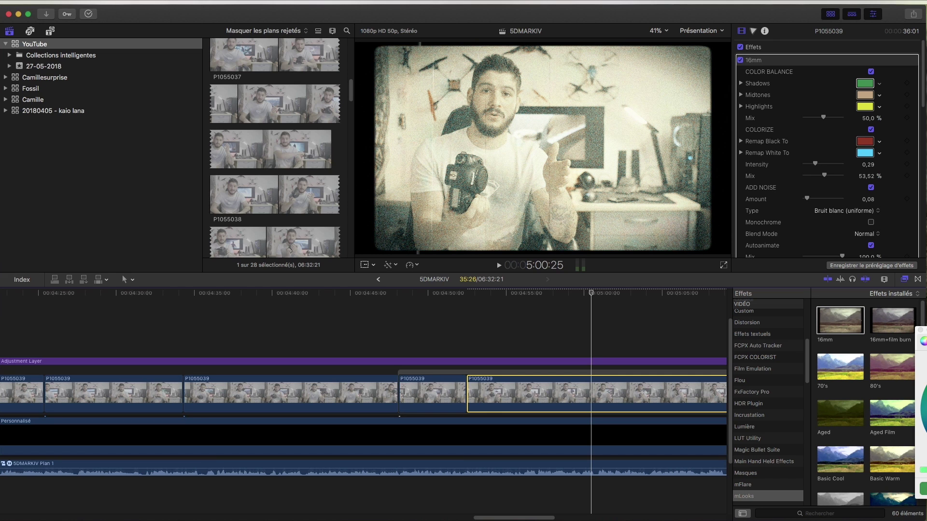
# Step: Change the 16mm effect's Shadows color to purple, its Color Balance Mix to 12.87 %, and its noise Amount to 0
pyautogui.moveTo(915, 336); pyautogui.dragTo(744, 298)
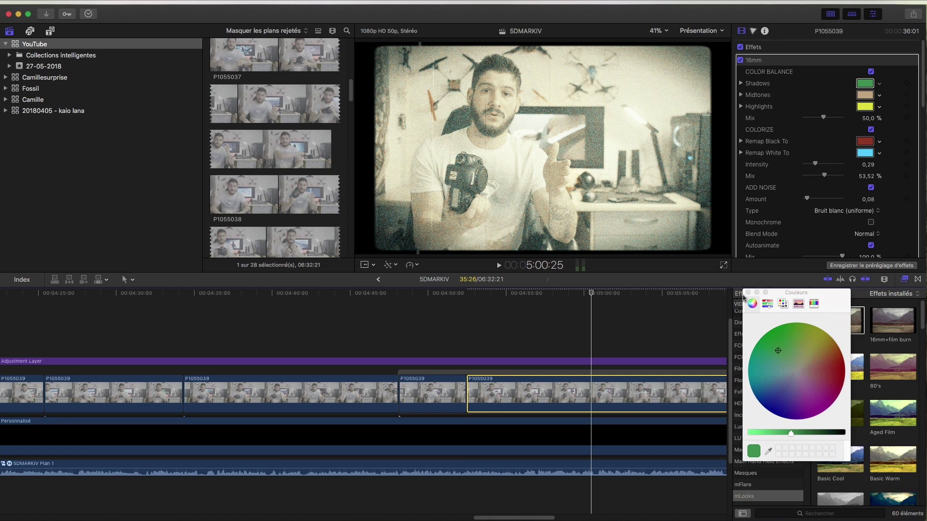
pyautogui.click(794, 389)
pyautogui.click(747, 292)
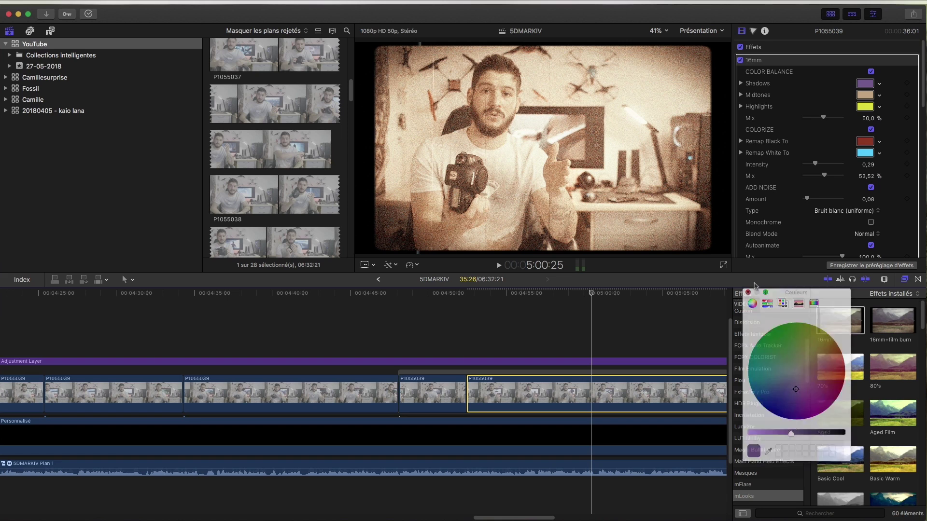
pyautogui.moveTo(823, 118); pyautogui.dragTo(808, 117)
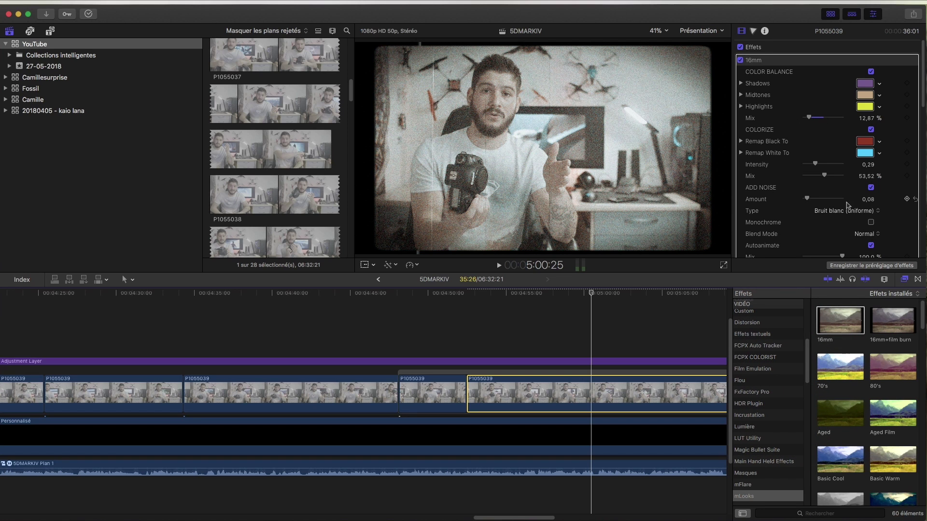
pyautogui.moveTo(809, 202); pyautogui.dragTo(782, 203)
pyautogui.scroll(-2, 806, 229)
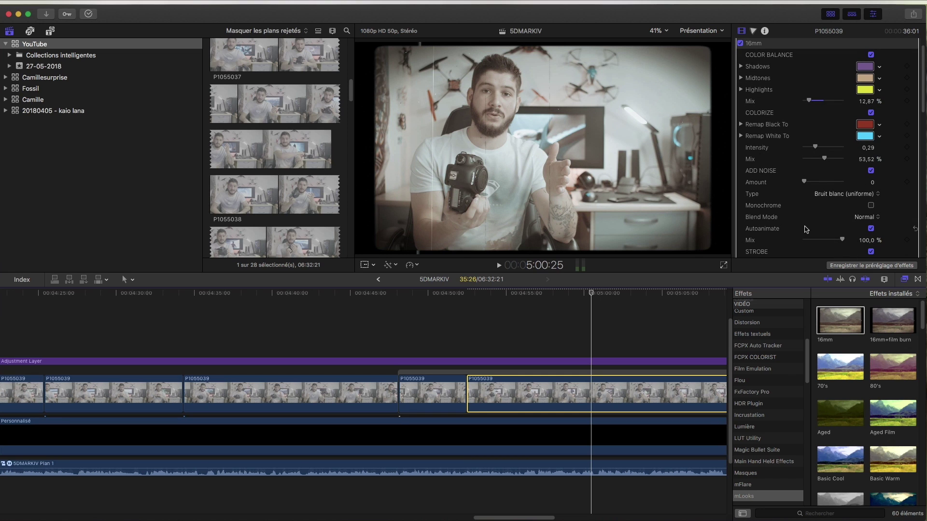
# Step: Delete the 16mm effect from the P1055039 clip
pyautogui.click(773, 47)
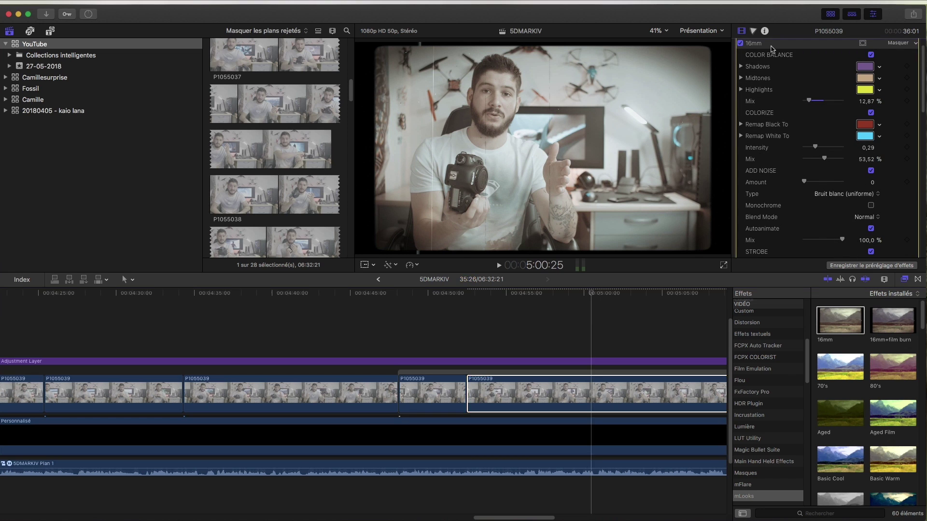
pyautogui.press('Delete')
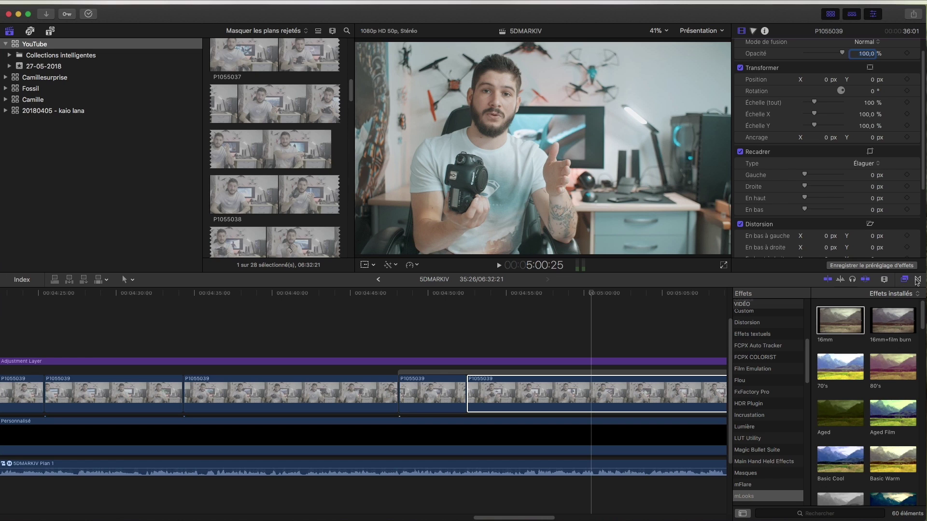
# Step: Add an Adjustment Layer from the Custom titles above the existing one near 4:33 and apply the 16mm effect to it
pyautogui.click(52, 34)
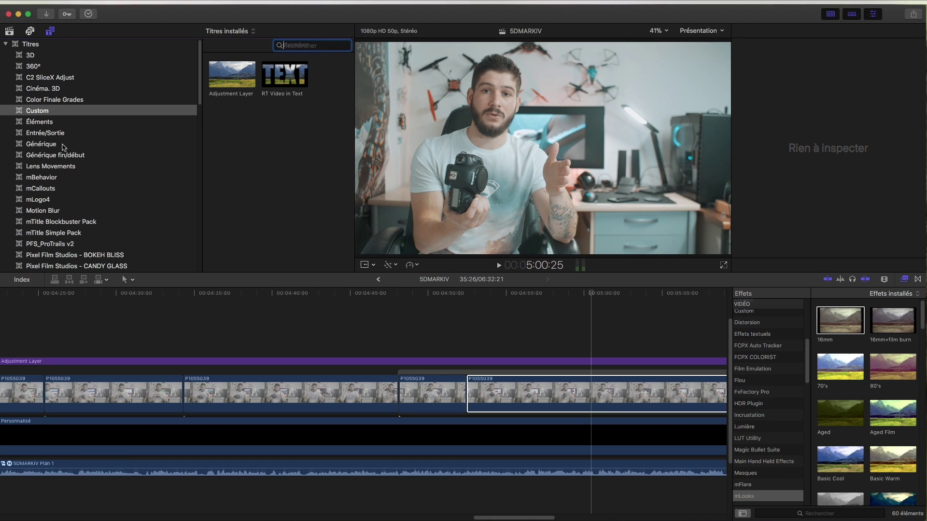
pyautogui.moveTo(217, 79); pyautogui.dragTo(161, 333)
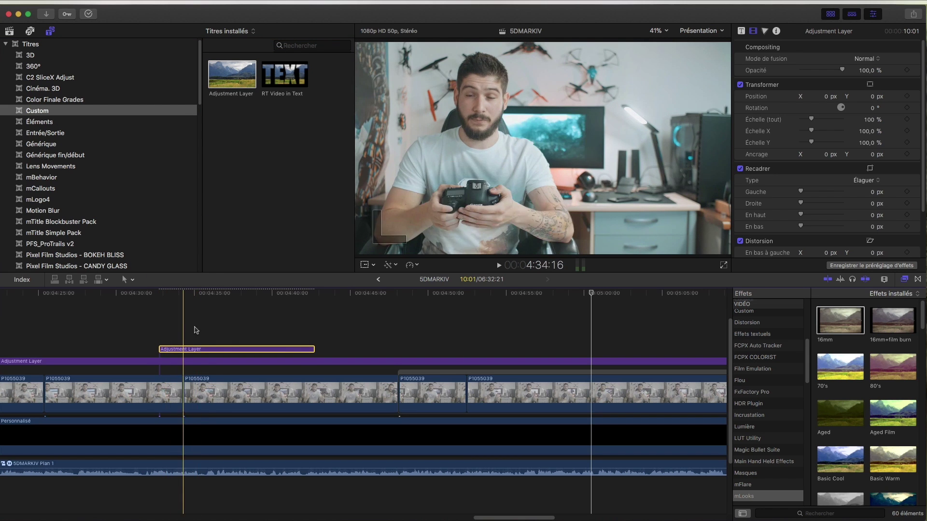
pyautogui.click(211, 349)
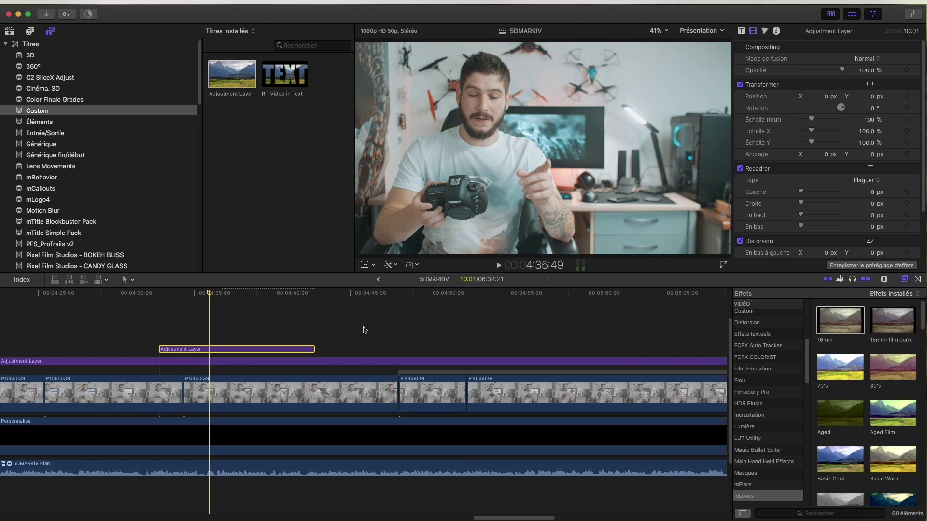
pyautogui.moveTo(841, 320); pyautogui.dragTo(227, 348)
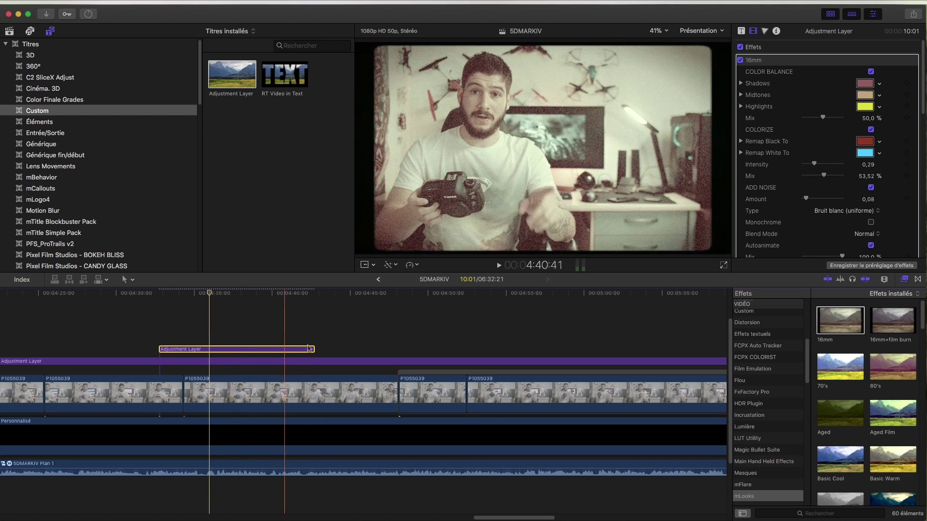
# Step: Extend the upper Adjustment Layer to about 4:54 and delete that layer
pyautogui.moveTo(315, 348); pyautogui.dragTo(494, 349)
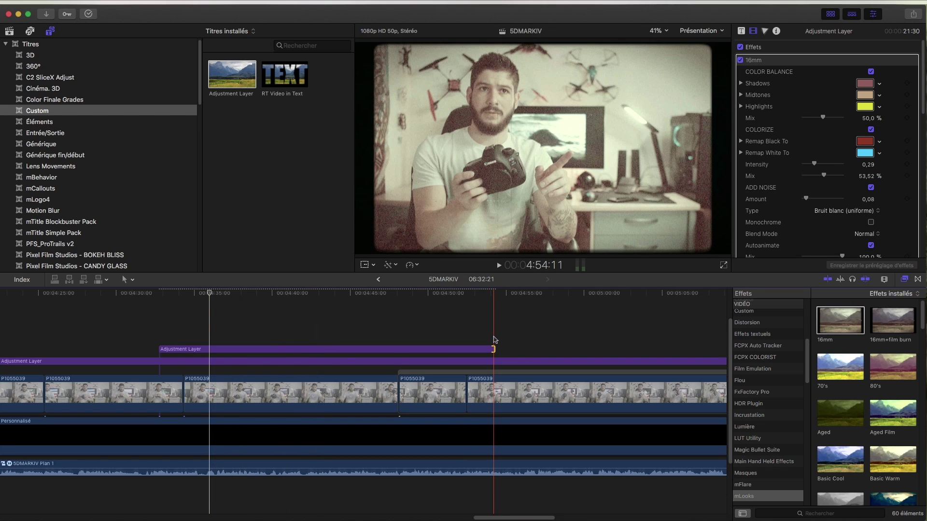
pyautogui.click(466, 348)
pyautogui.press('Delete')
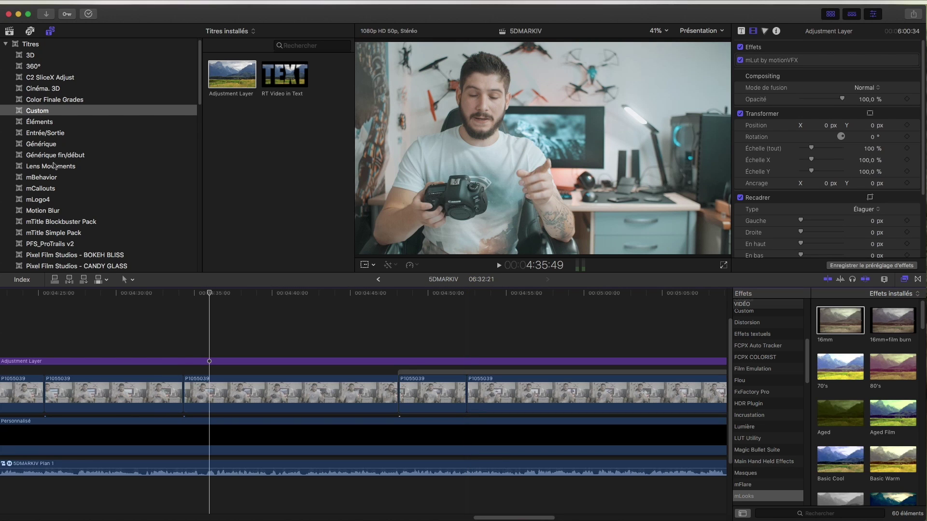
# Step: Browse the installed titles in mTitle Blockbuster Pack, mTitle Simple Pack and Pixel Film Studios - PROENERGY
pyautogui.scroll(-3, 54, 166)
pyautogui.click(55, 182)
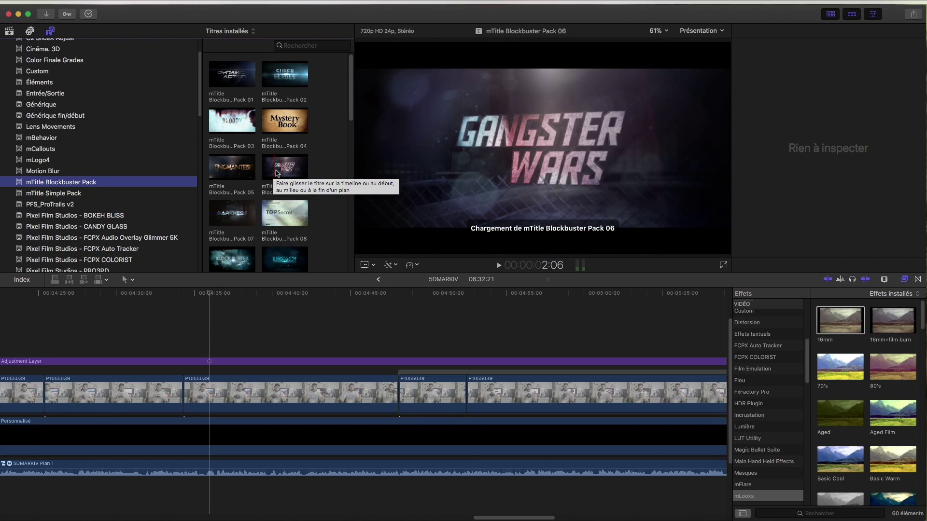
pyautogui.click(96, 194)
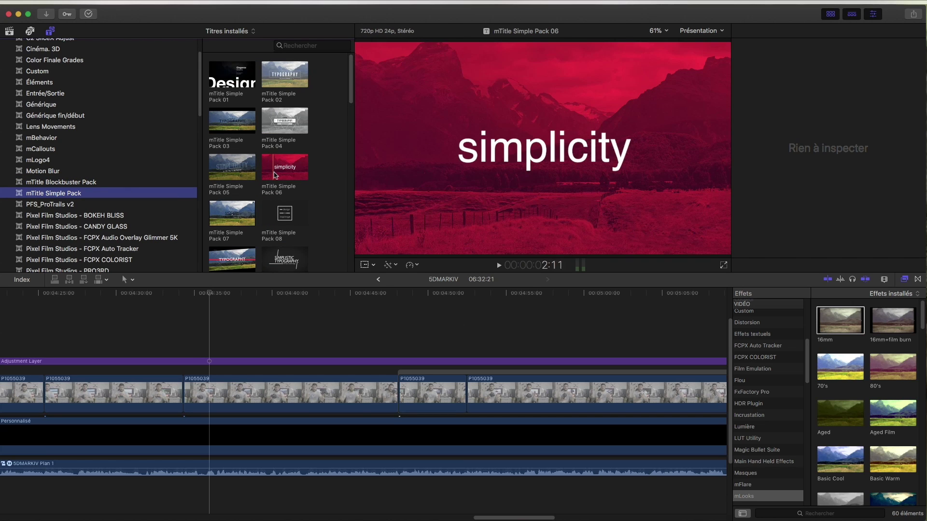
pyautogui.scroll(-5, 92, 207)
pyautogui.scroll(-2, 92, 207)
pyautogui.click(62, 114)
pyautogui.click(71, 193)
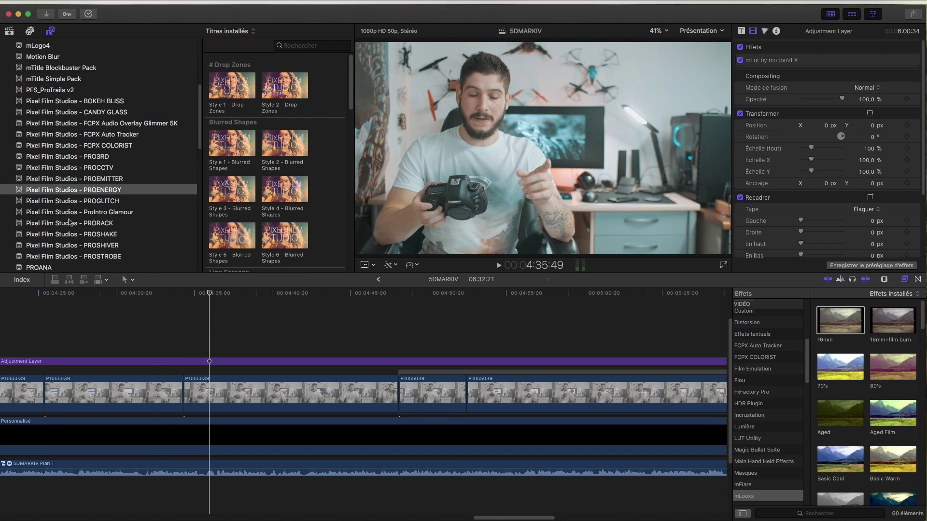
# Step: Browse the installed generators, including Unis, RN Overlays, PROSLICE, CANDY GLASS and PROJECTION
pyautogui.scroll(-6, 70, 222)
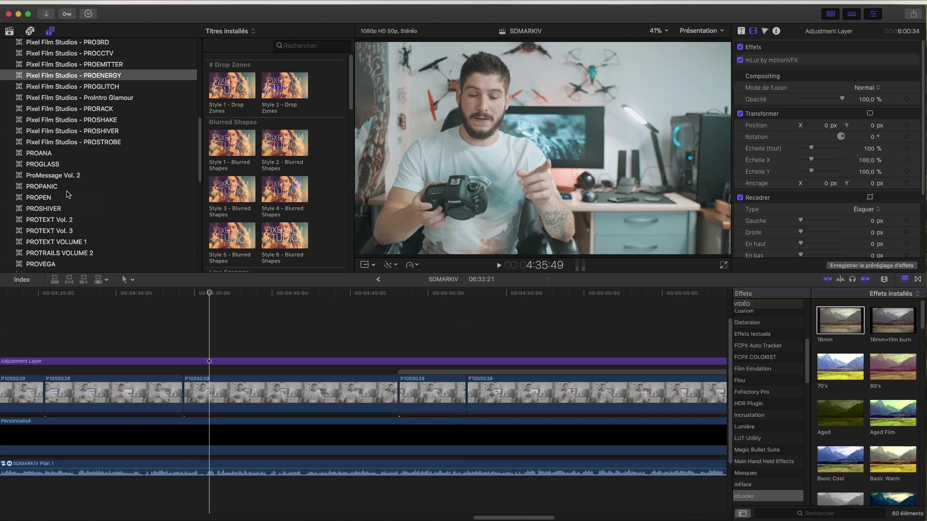
pyautogui.scroll(-10, 68, 195)
pyautogui.scroll(-4, 62, 218)
pyautogui.click(56, 266)
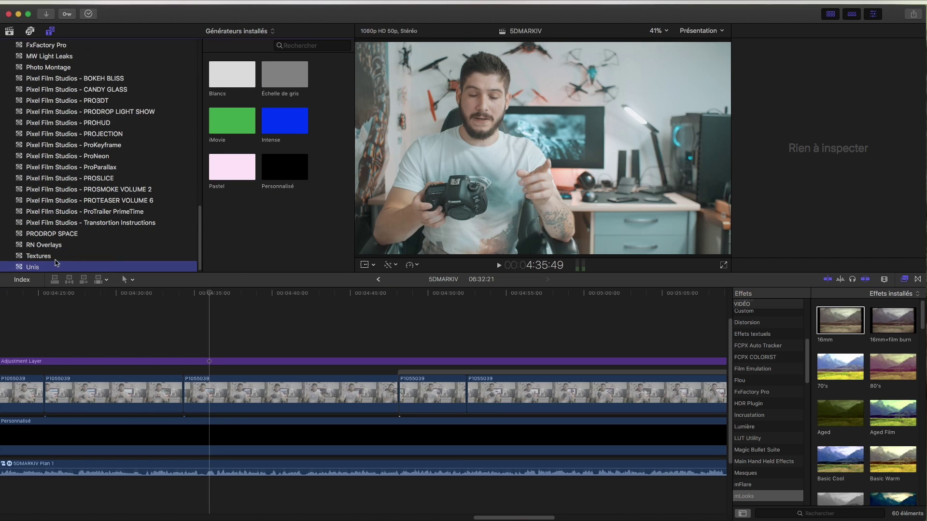
pyautogui.click(66, 246)
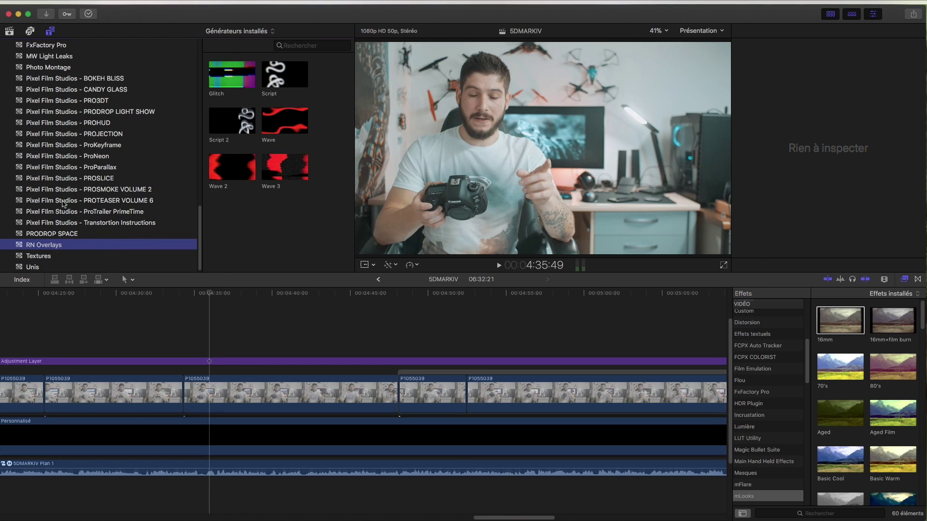
pyautogui.click(66, 179)
pyautogui.scroll(3, 81, 196)
pyautogui.click(76, 130)
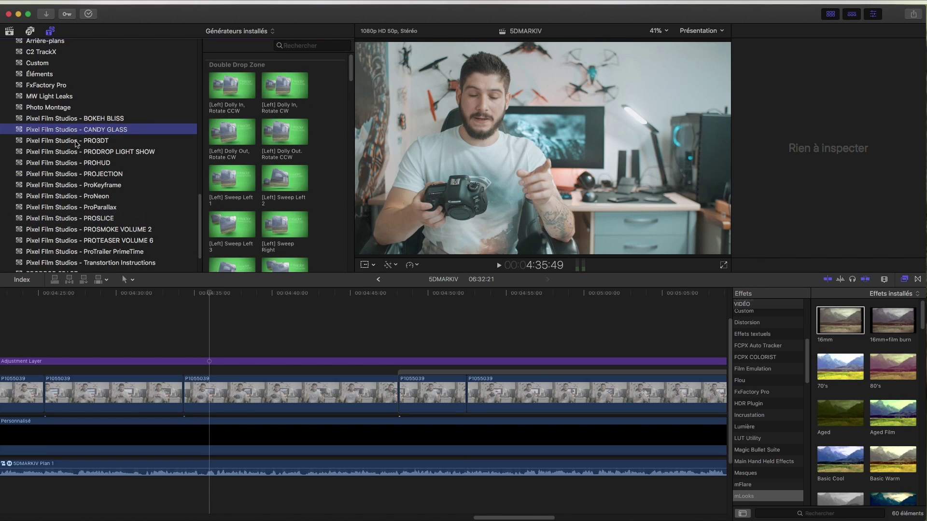
pyautogui.click(86, 174)
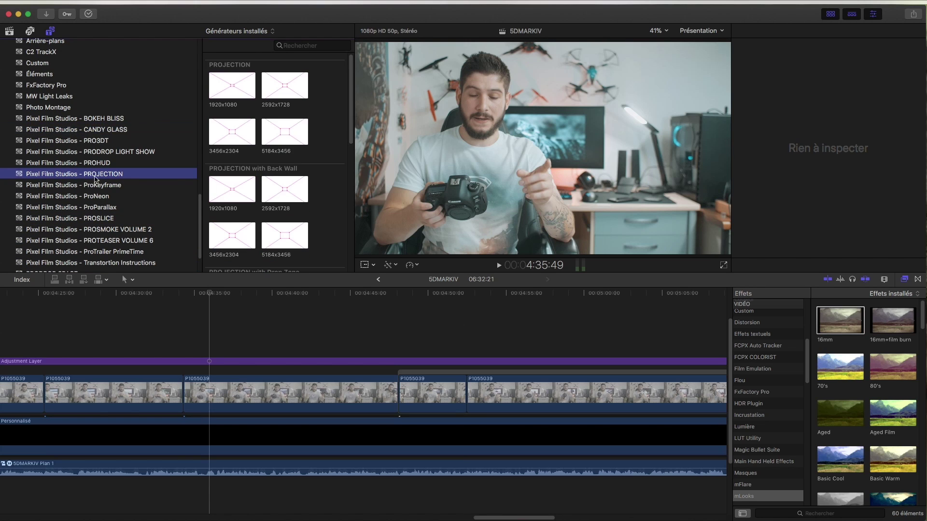
# Step: View the MW Light Leaks and Arrière-plans generators, and return to the solid colors in Unis
pyautogui.click(59, 98)
pyautogui.scroll(1, 77, 131)
pyautogui.scroll(5, 77, 132)
pyautogui.click(58, 121)
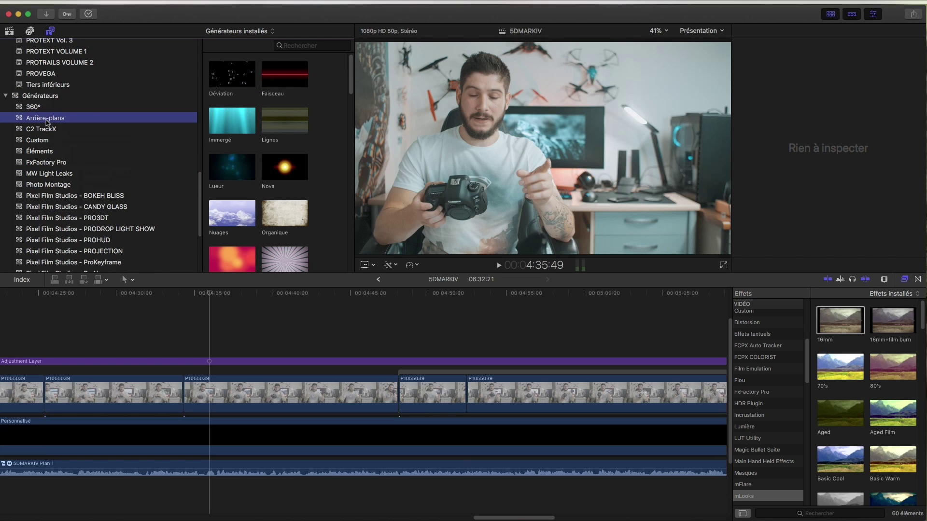
pyautogui.scroll(-8, 95, 249)
pyautogui.click(34, 268)
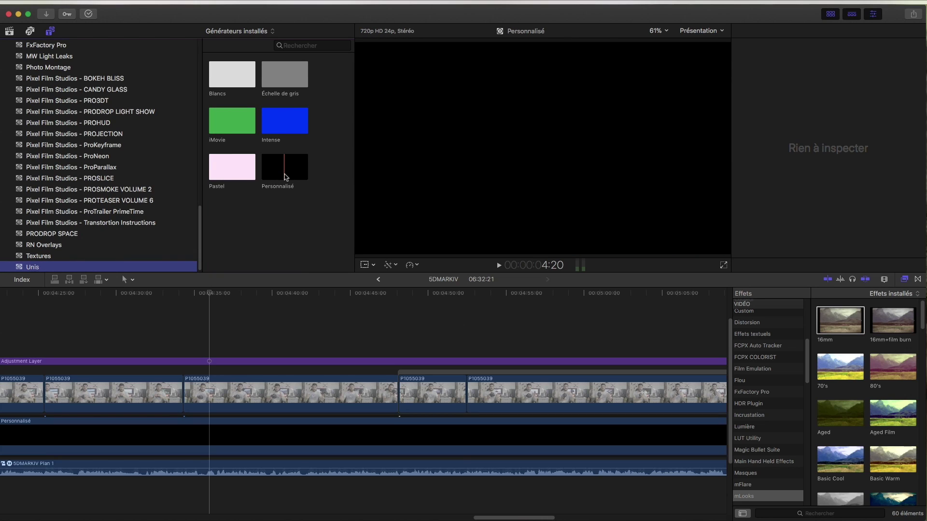
# Step: Scale the P1055039 clip starting near 4:52 to 145 % and play the preceding clip up to the cut
pyautogui.click(518, 361)
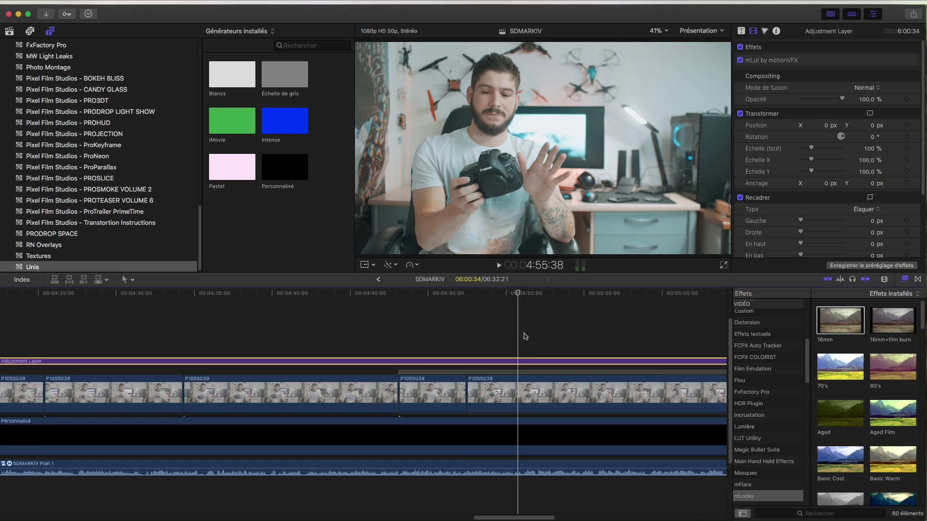
pyautogui.click(523, 390)
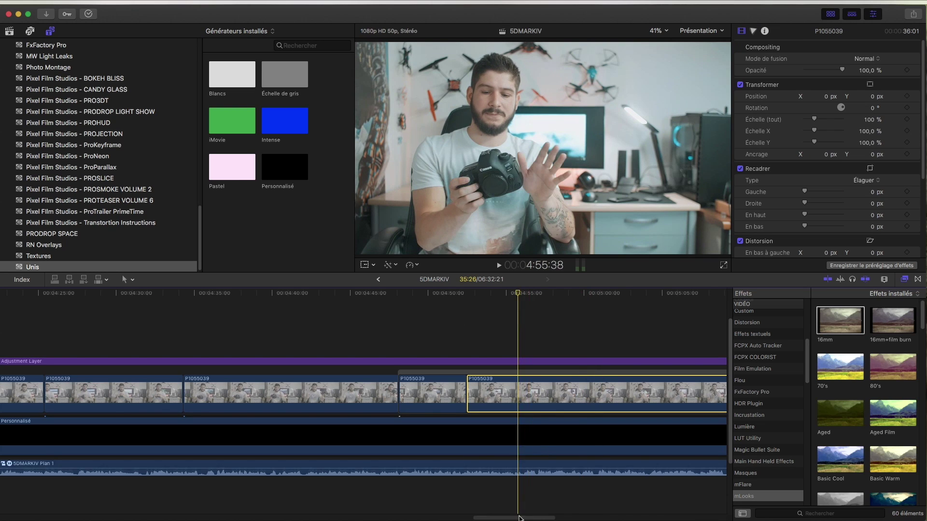
pyautogui.moveTo(514, 518); pyautogui.dragTo(556, 517)
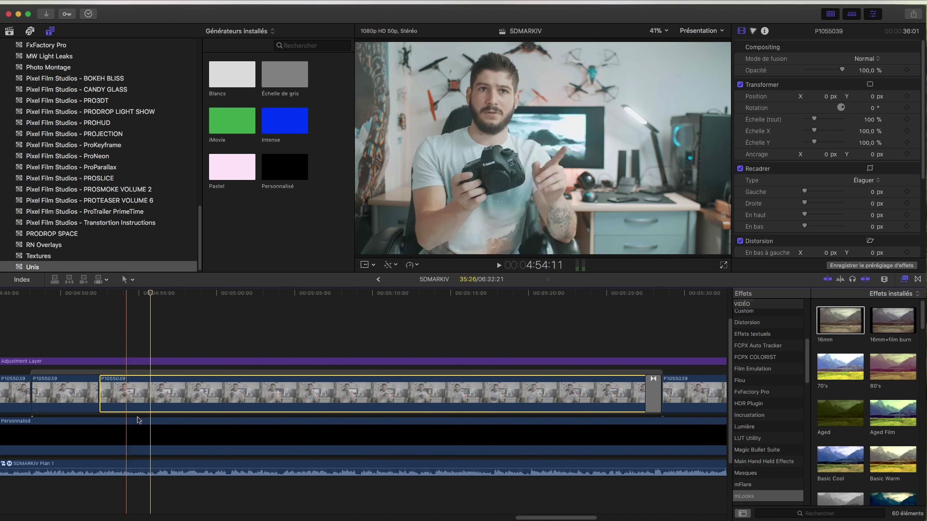
pyautogui.moveTo(815, 122); pyautogui.dragTo(819, 123)
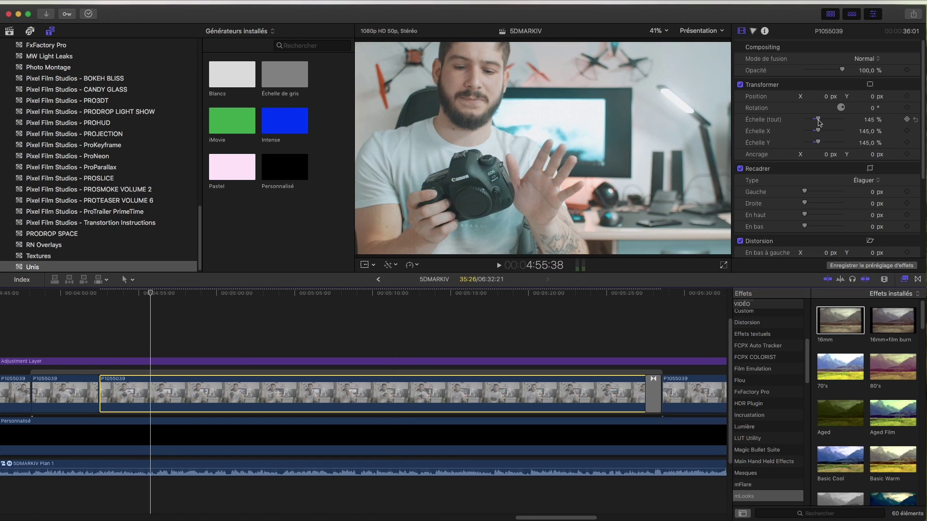
pyautogui.click(79, 386)
pyautogui.press('space')
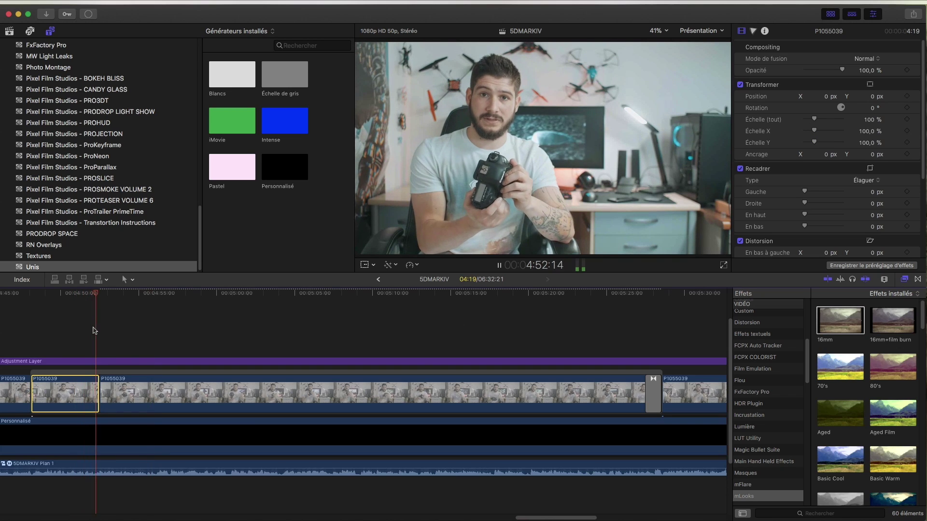
# Step: Set the overall scale of both P1055039 clips around the cut near 4:52 to 104 %
pyautogui.click(155, 394)
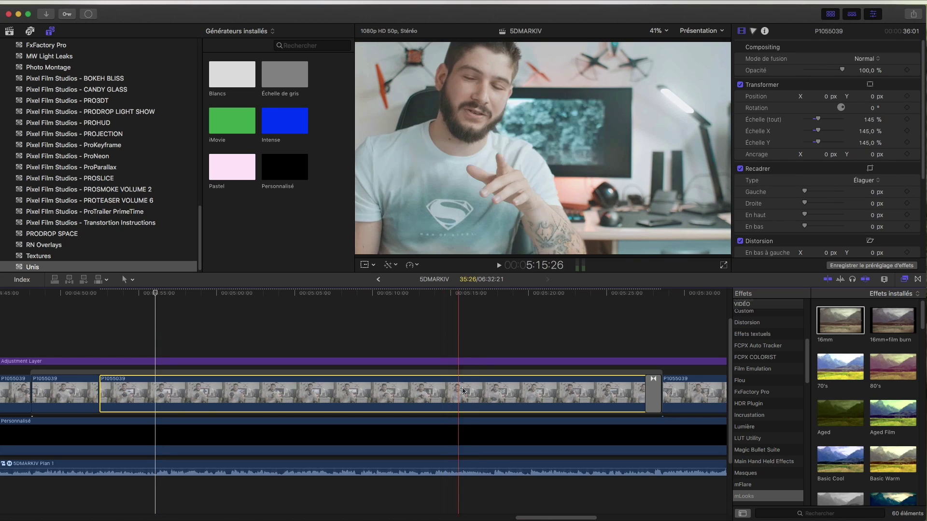
pyautogui.keyDown('super'); pyautogui.click(83, 393); pyautogui.keyUp('super')
pyautogui.moveTo(805, 118); pyautogui.dragTo(814, 119)
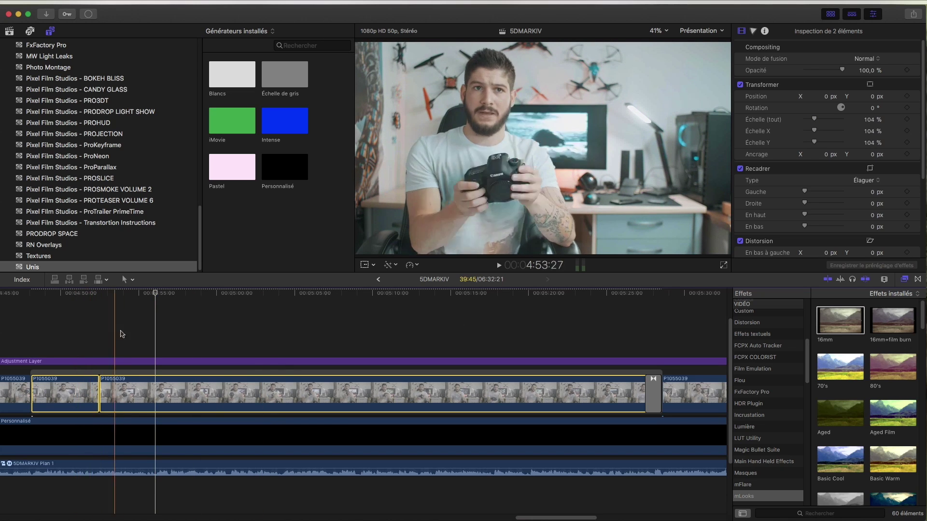
# Step: Try a horizontal position shift on the clip at 4:58, undo it, and examine the blend modes
pyautogui.click(199, 352)
pyautogui.click(203, 392)
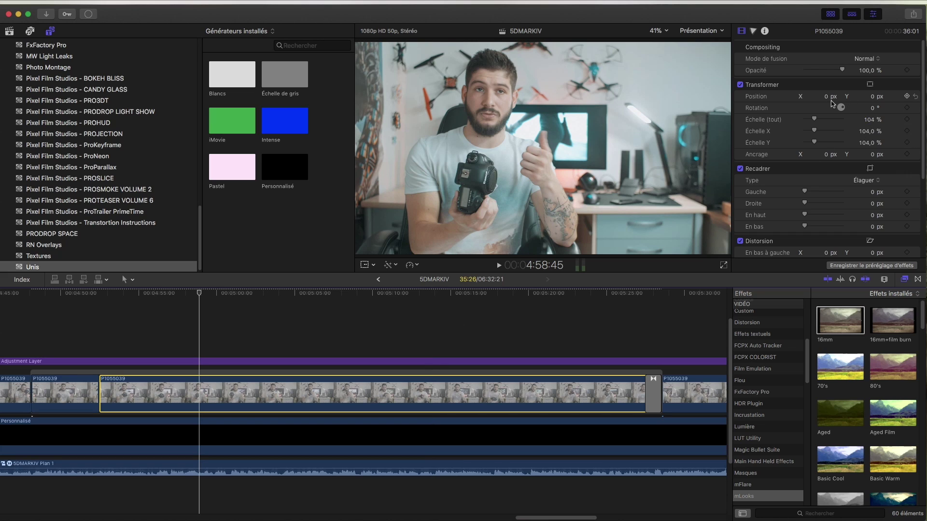
pyautogui.moveTo(827, 99); pyautogui.dragTo(785, 99)
pyautogui.press('super+z')
pyautogui.click(869, 60)
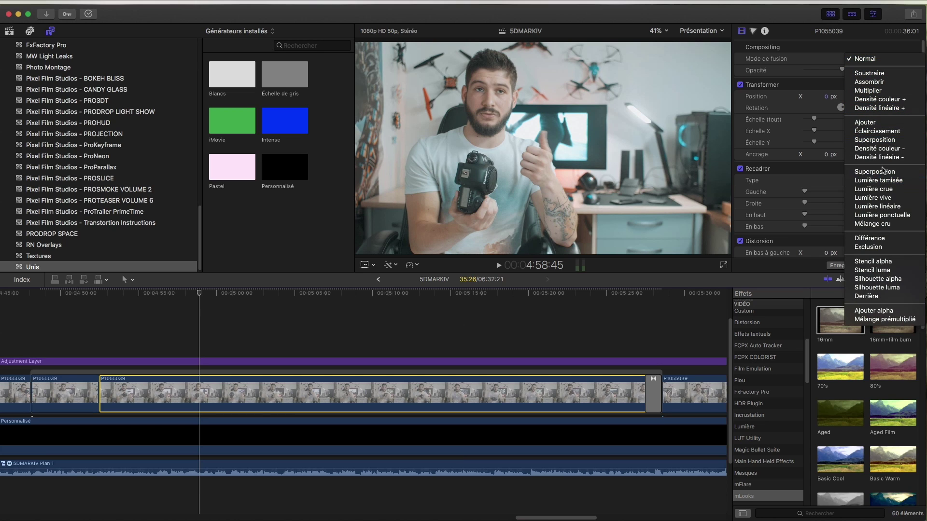
pyautogui.click(815, 101)
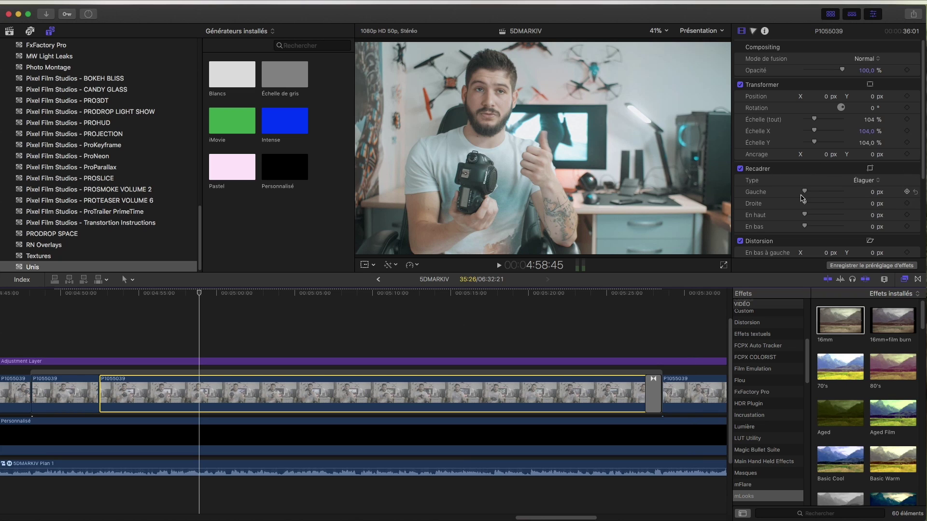
# Step: Show the on-screen transform controls, try moving the clip with its center handle, and undo the move
pyautogui.click(364, 265)
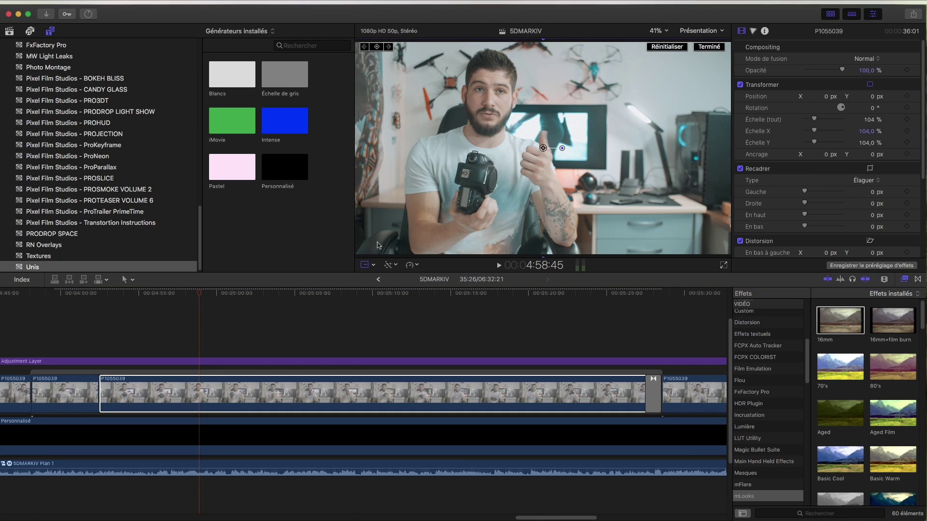
pyautogui.moveTo(543, 148); pyautogui.dragTo(553, 147)
pyautogui.press('super+z')
pyautogui.scroll(-3, 792, 219)
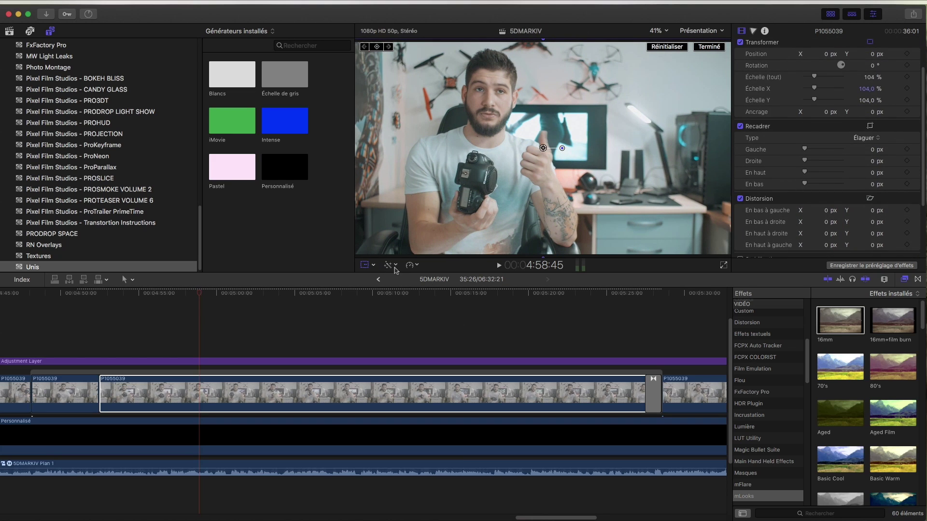
# Step: Go through the clip's Couleur, Saturation and Exposition corrections, try an exposure change on the shadows, and undo it
pyautogui.click(753, 32)
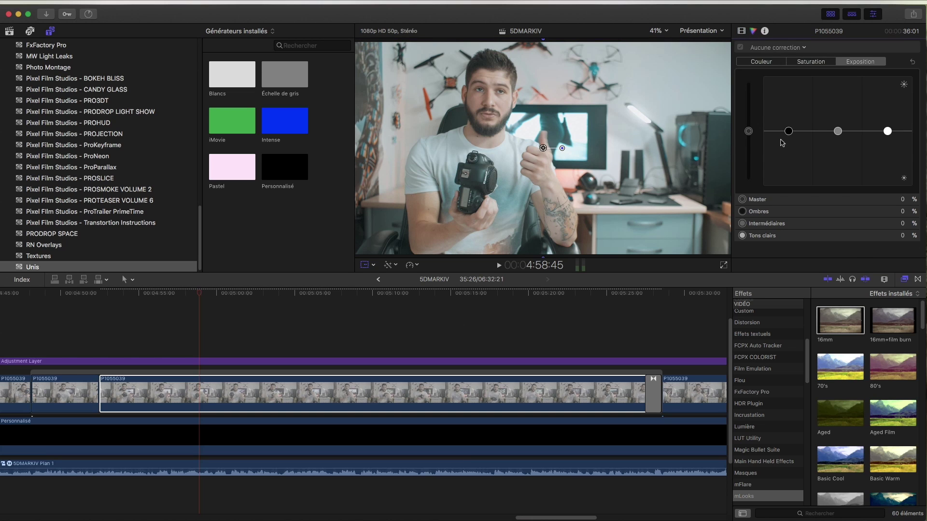
pyautogui.click(758, 62)
pyautogui.click(811, 61)
pyautogui.click(860, 61)
pyautogui.moveTo(788, 130); pyautogui.dragTo(755, 87)
pyautogui.click(811, 61)
pyautogui.press('super+z')
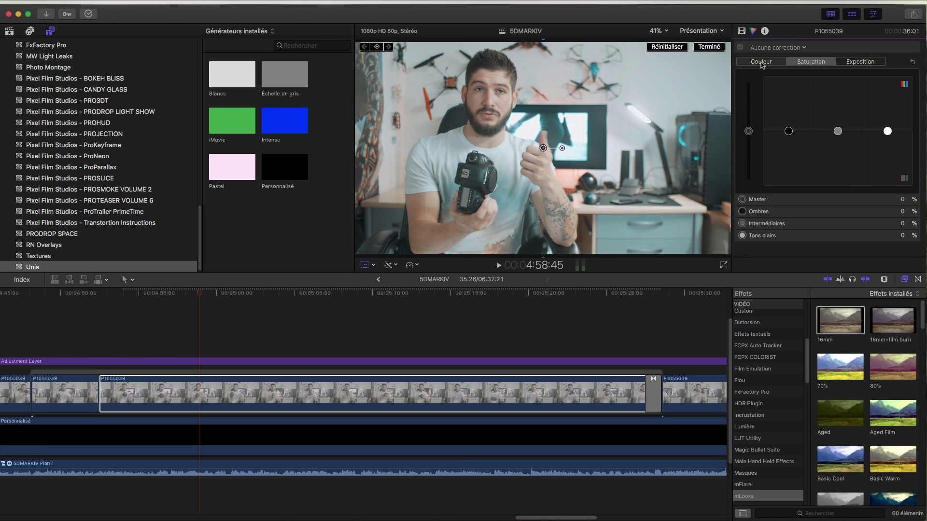
# Step: Try a Master color correction of 128° and 38 % on the clip and undo it
pyautogui.click(761, 62)
pyautogui.moveTo(794, 130); pyautogui.dragTo(802, 111)
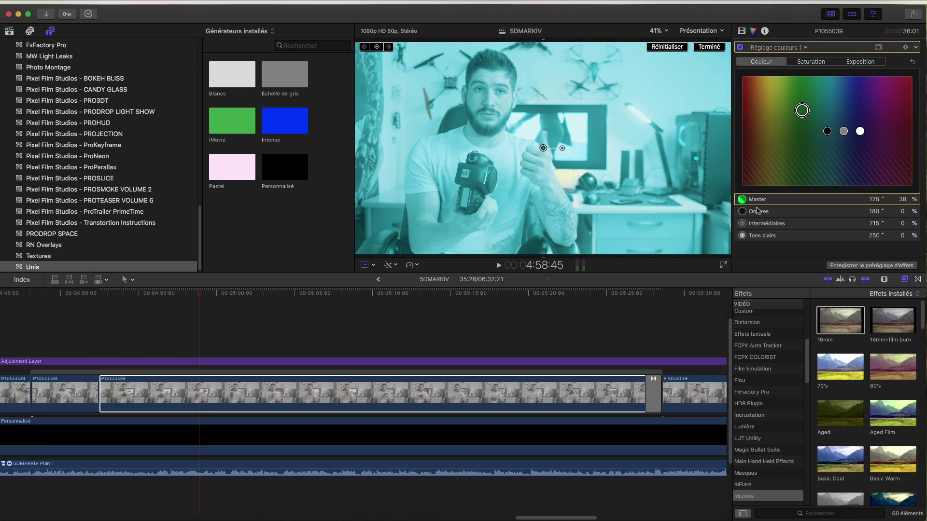
pyautogui.press('super+z')
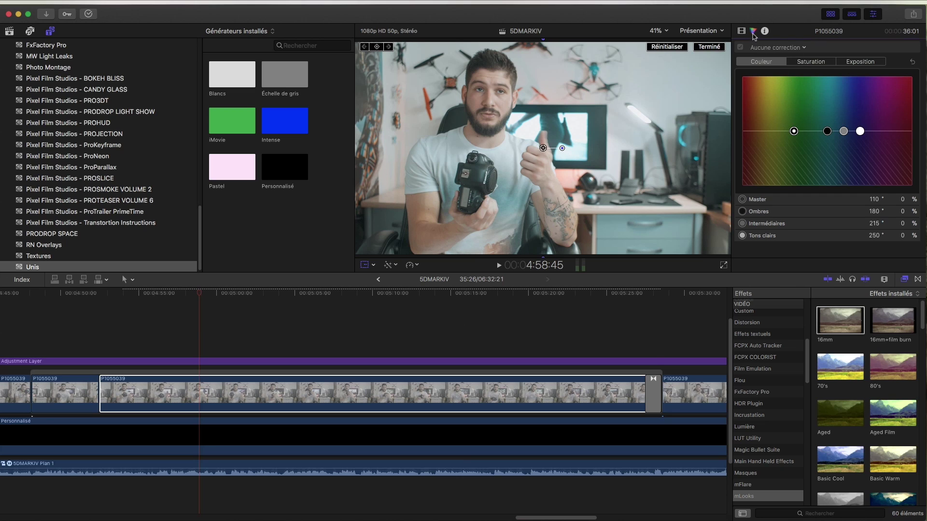
# Step: Add a Roues des couleurs correction to the clip, shift its Master wheel slightly toward green, and disable the correction
pyautogui.click(785, 48)
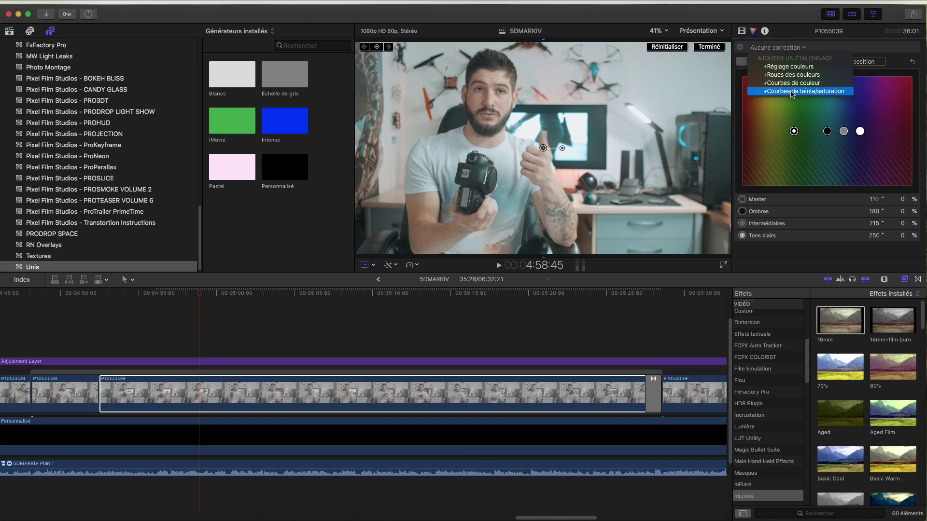
pyautogui.click(805, 104)
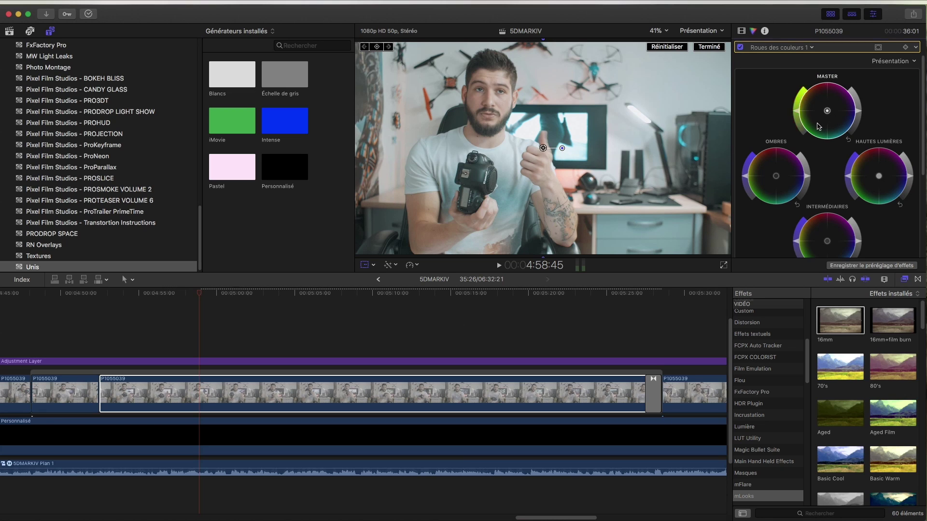
pyautogui.click(740, 47)
# Step: Examine the color balance and matching options and the retiming options for the P1055039 clip
pyautogui.click(397, 265)
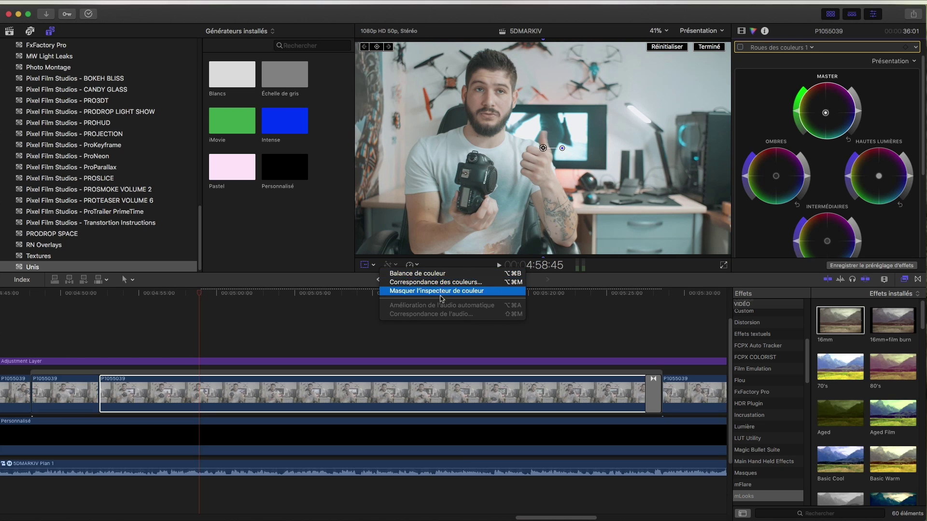
pyautogui.click(394, 266)
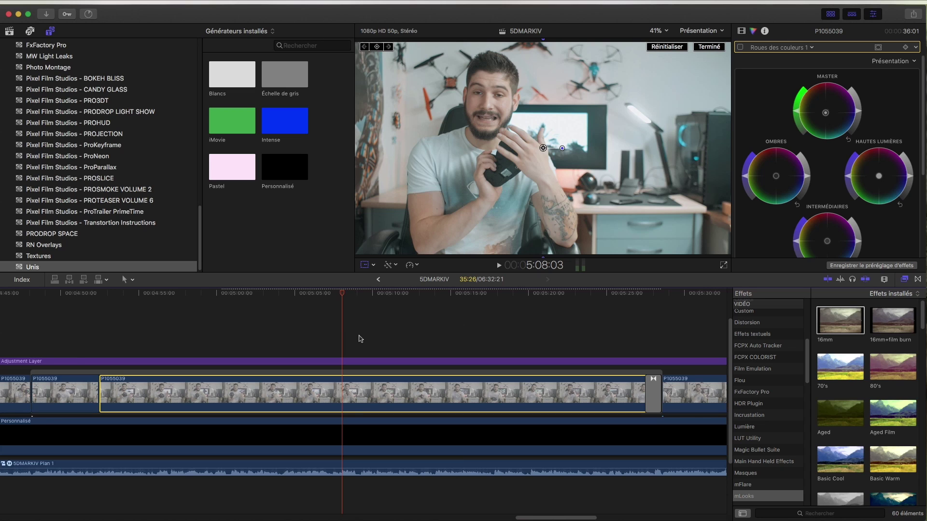
pyautogui.click(411, 265)
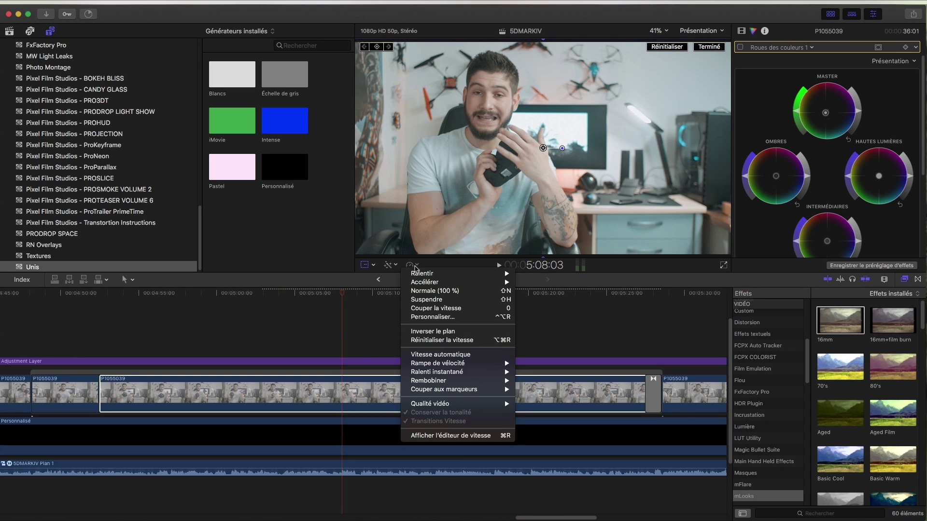
pyautogui.moveTo(508, 274)
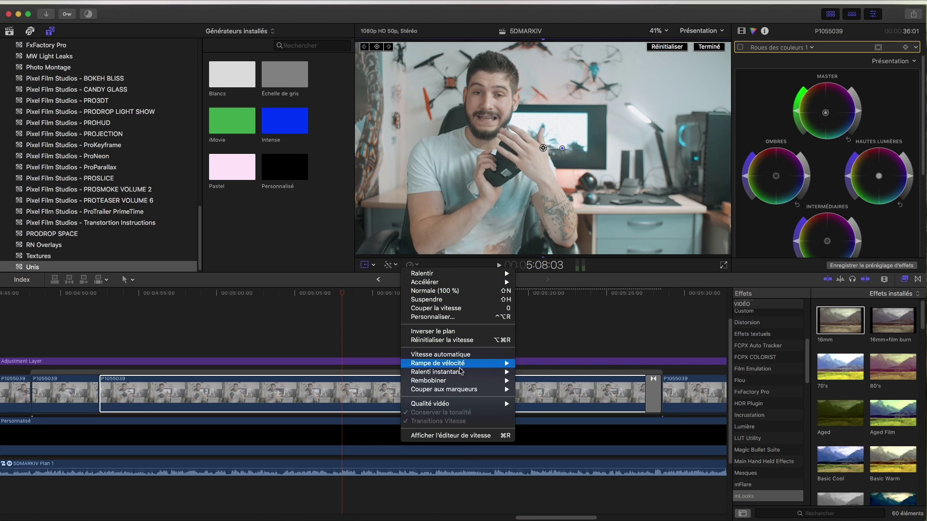
pyautogui.moveTo(460, 383)
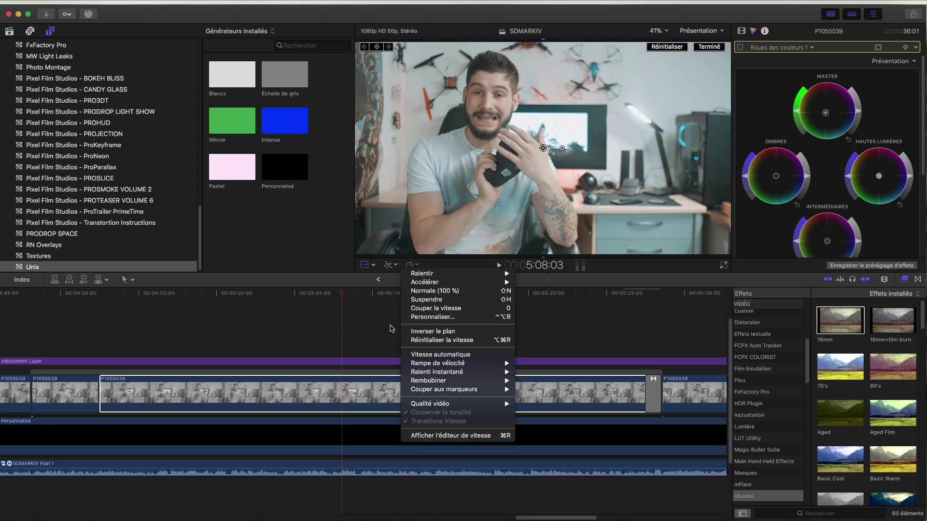
# Step: Close the retiming options and go through the clip's Compositing, Transformer, Recadrer and Distorsion settings
pyautogui.click(390, 329)
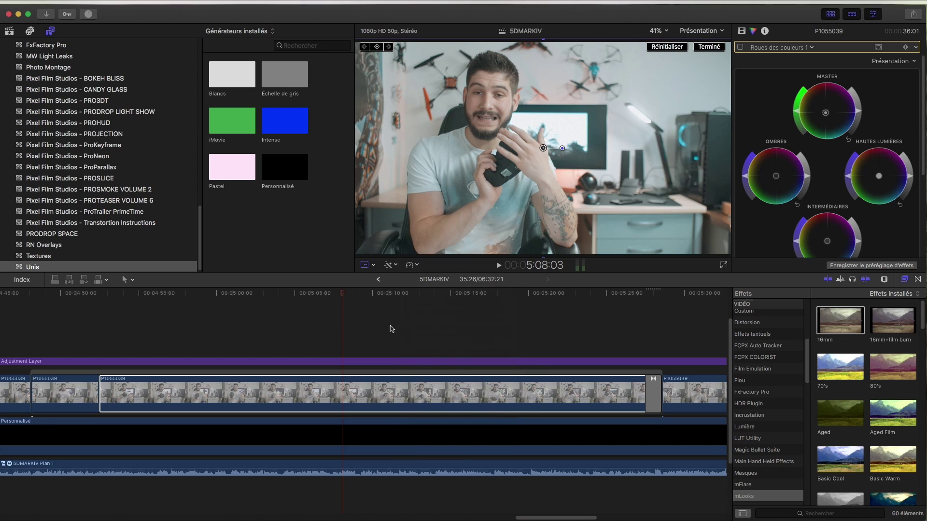
pyautogui.click(799, 49)
pyautogui.click(798, 48)
pyautogui.click(914, 48)
pyautogui.press('Escape')
pyautogui.scroll(-1, 787, 151)
pyautogui.scroll(-5, 786, 151)
pyautogui.click(741, 31)
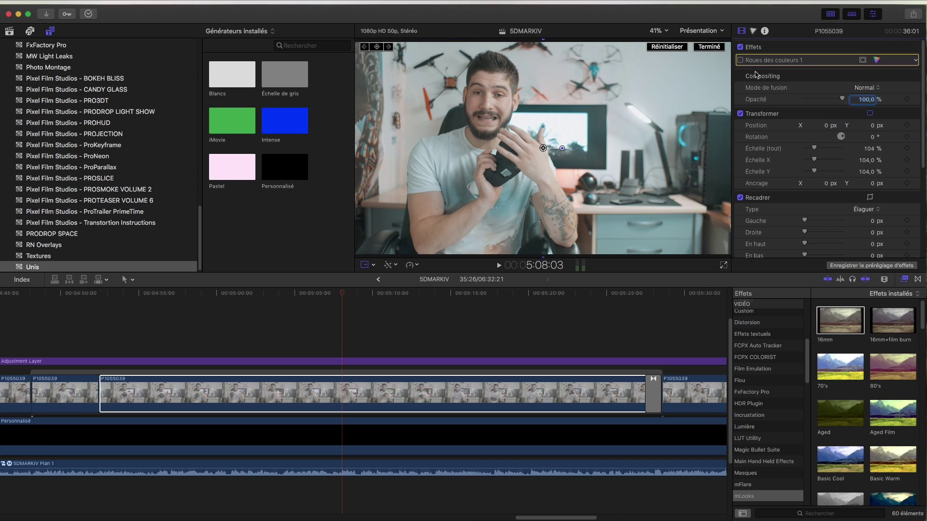
pyautogui.scroll(-5, 840, 204)
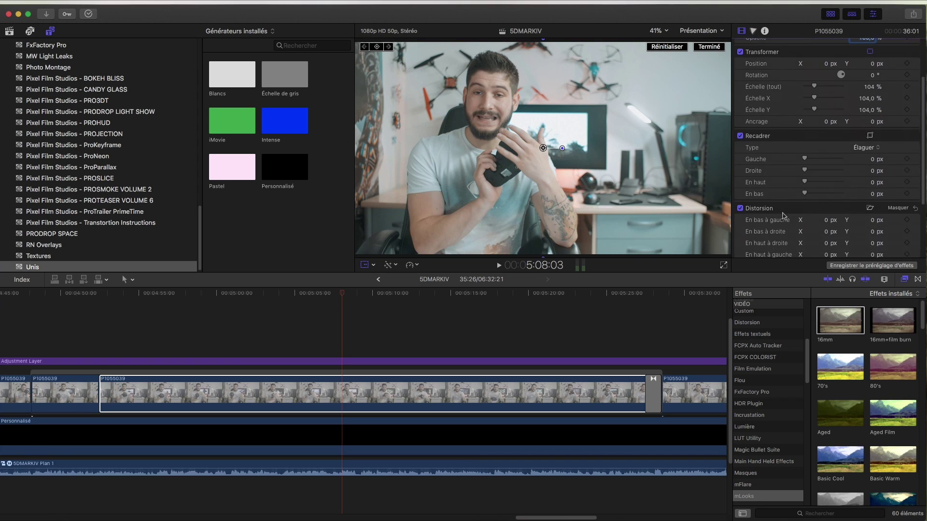
pyautogui.scroll(-3, 849, 219)
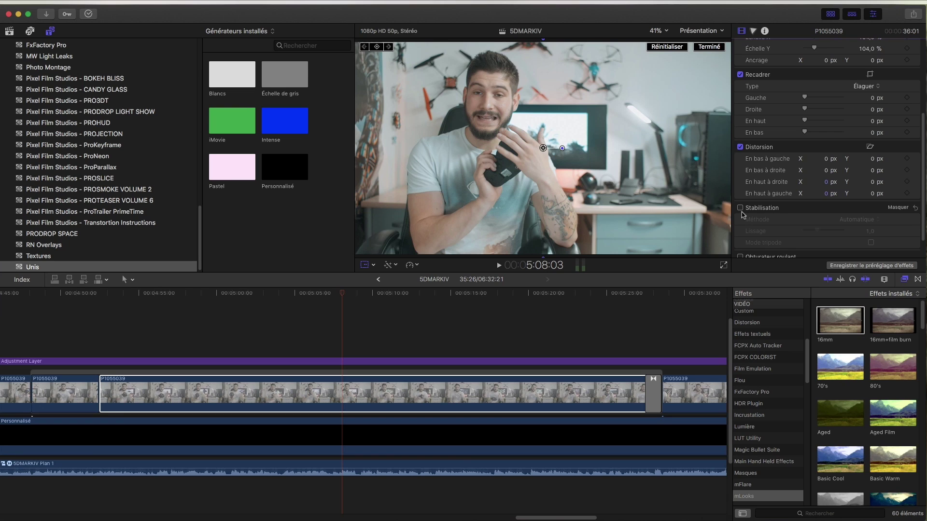
# Step: Try Stabilisation on the selected P1055039 clip, turn it off again, and view the remaining video settings
pyautogui.click(537, 386)
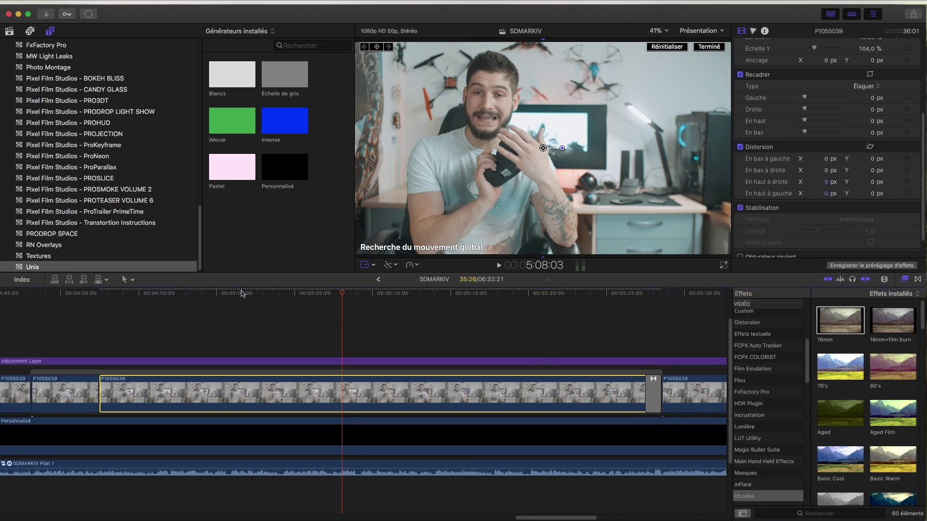
pyautogui.click(740, 208)
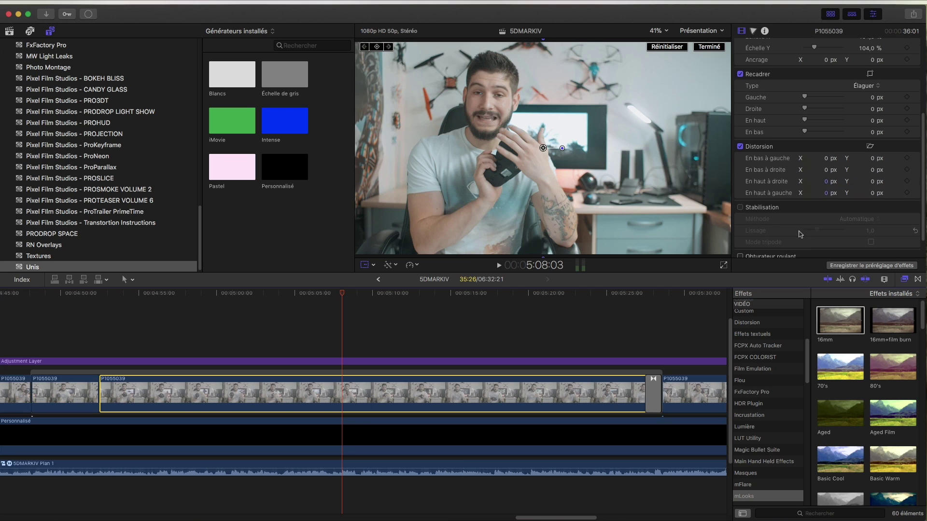
pyautogui.scroll(-2, 799, 231)
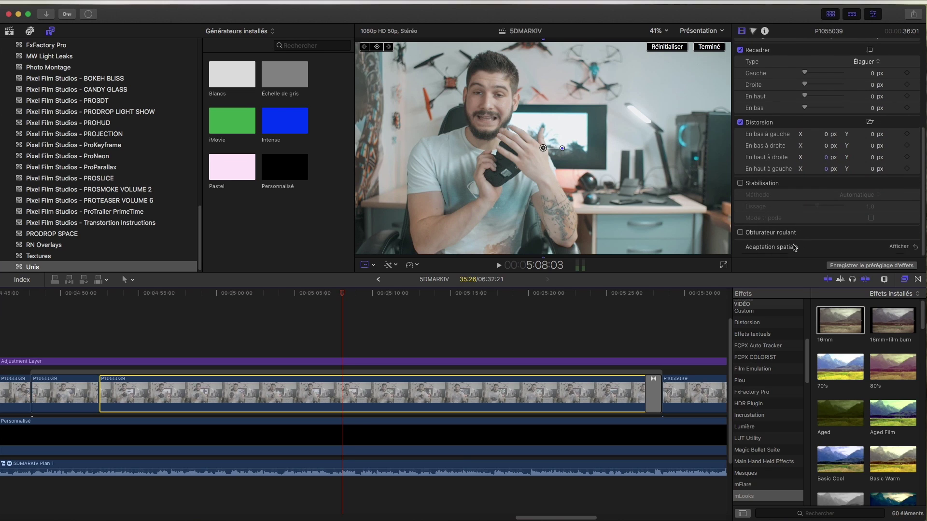
# Step: Finish the on-screen Transformer editing of the clip in the viewer and return to its first video settings
pyautogui.scroll(5, 796, 203)
pyautogui.click(709, 47)
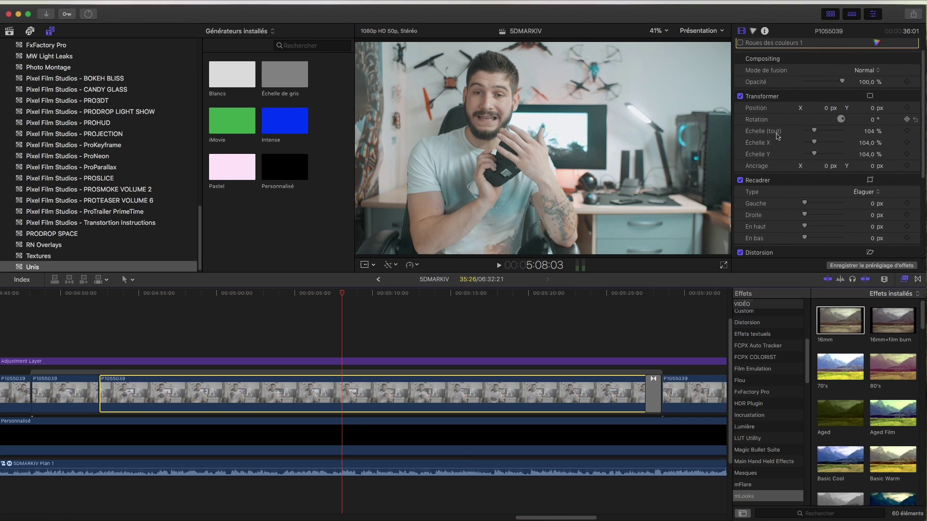
pyautogui.scroll(1, 783, 143)
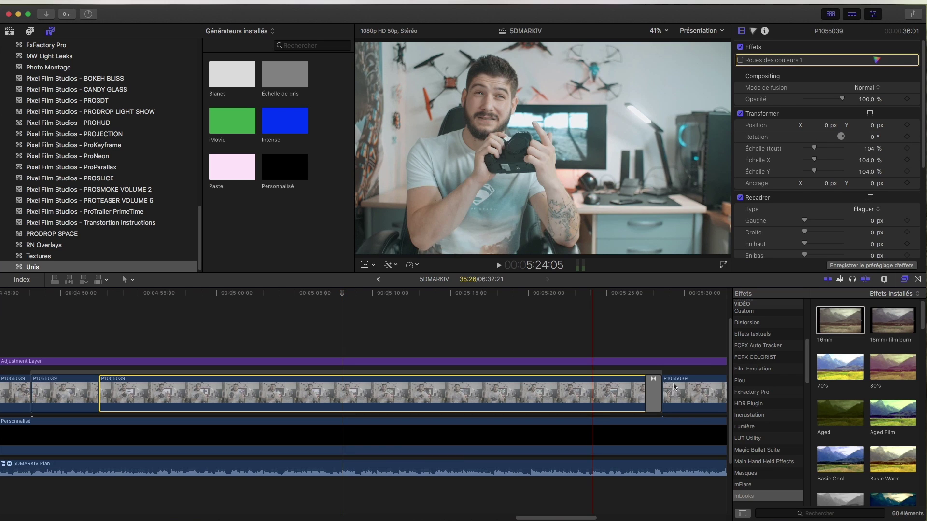